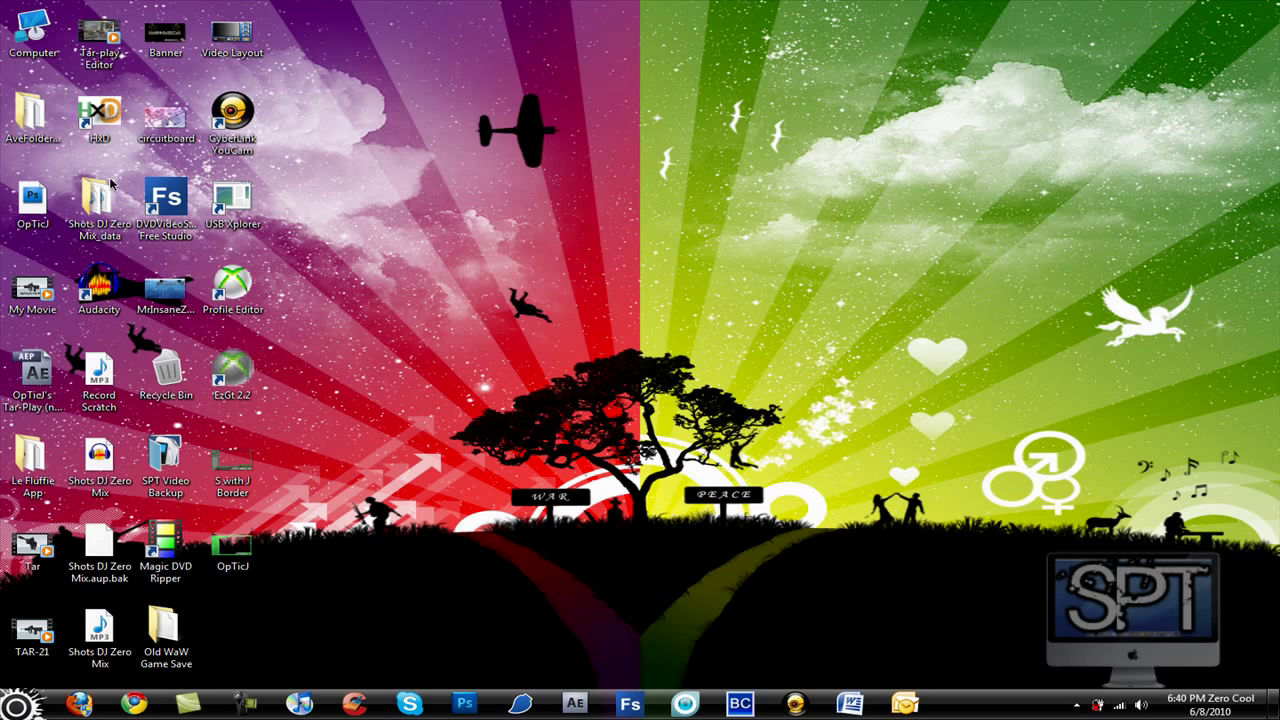
# Open the Shots DJ Zero Mix_data folder on the desktop to look at its window background, and close it
pyautogui.doubleClick(91, 216)
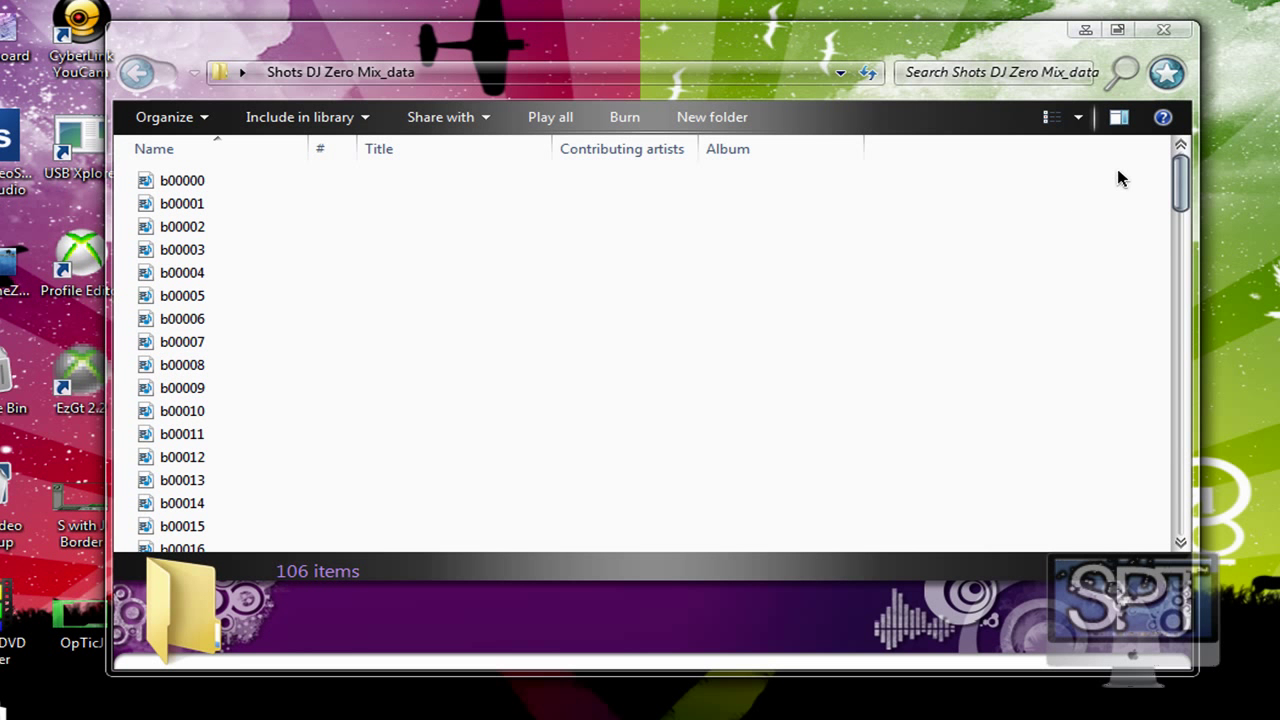
pyautogui.moveTo(1118, 177); pyautogui.dragTo(900, 449)
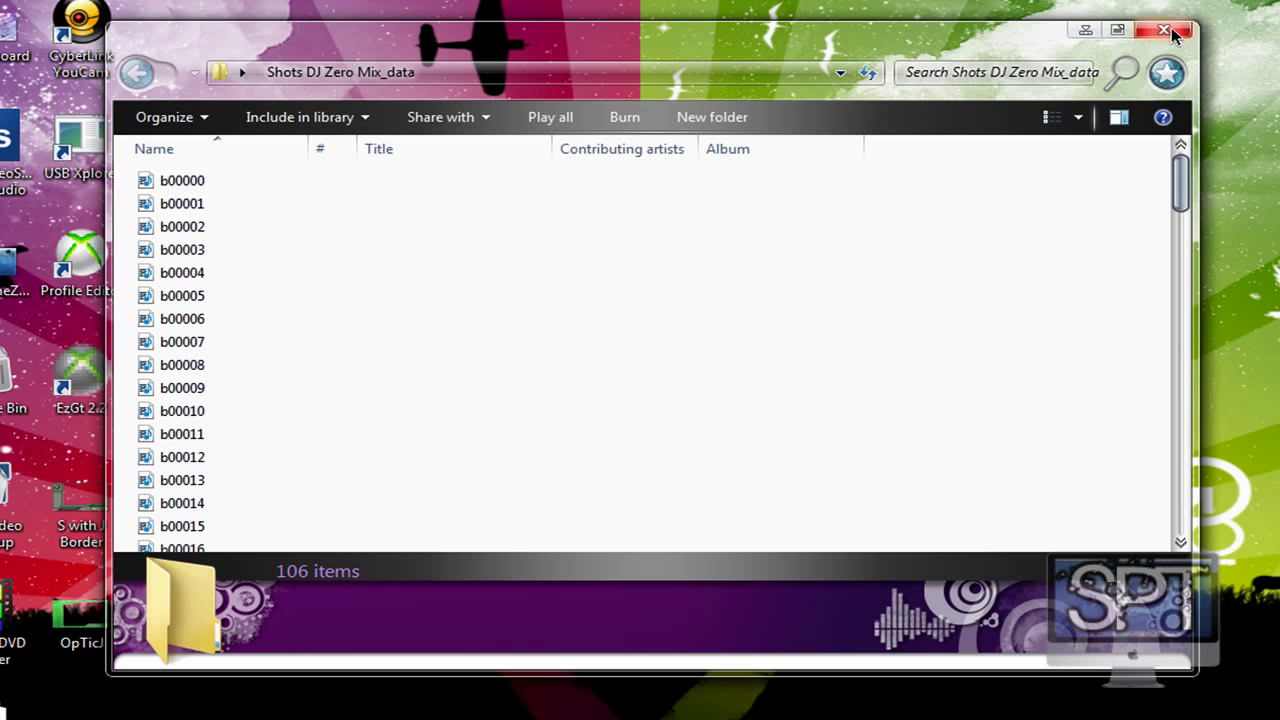
pyautogui.click(1165, 30)
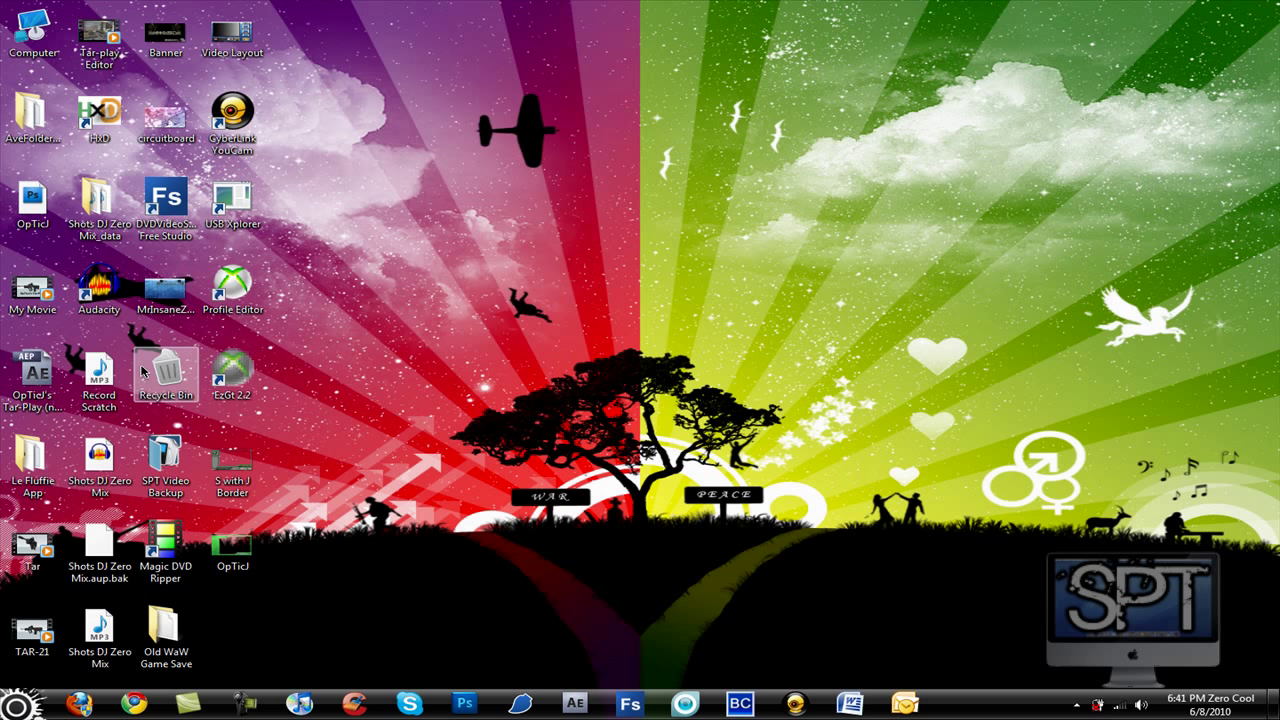
# Check the system type in the Computer properties, and close the System window
pyautogui.click(20, 704)
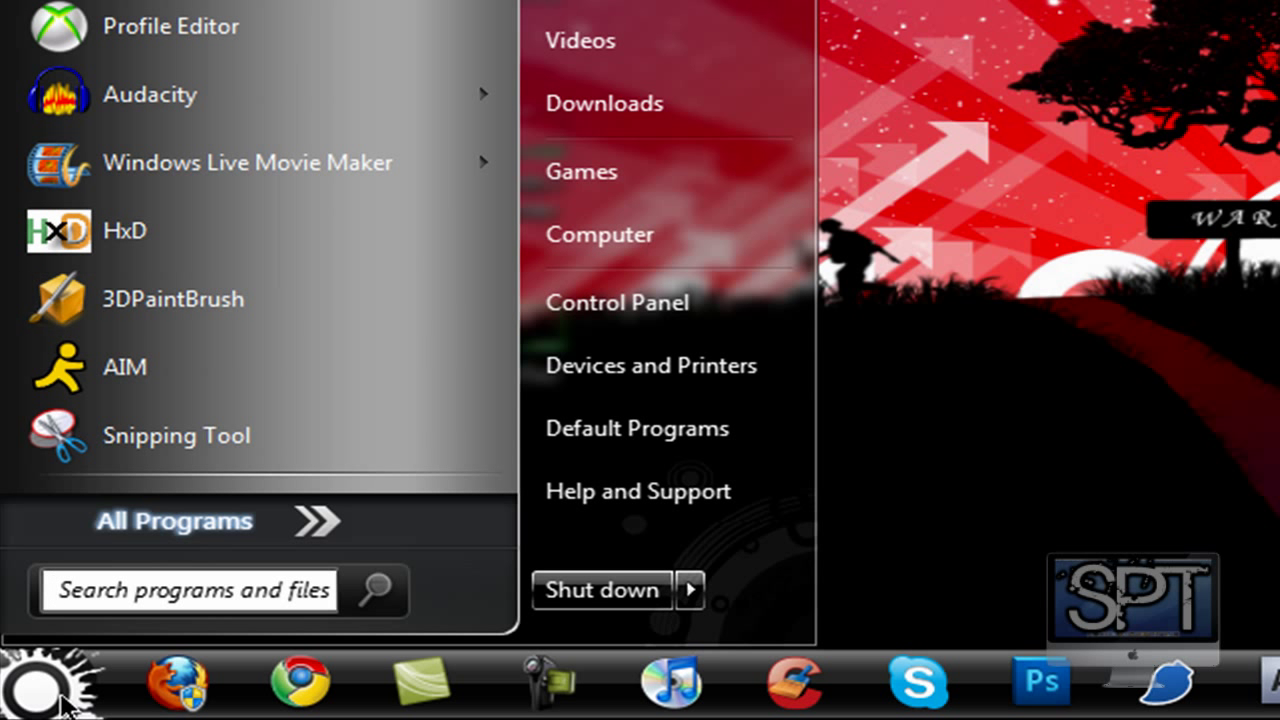
pyautogui.click(666, 232)
pyautogui.rightClick(666, 232)
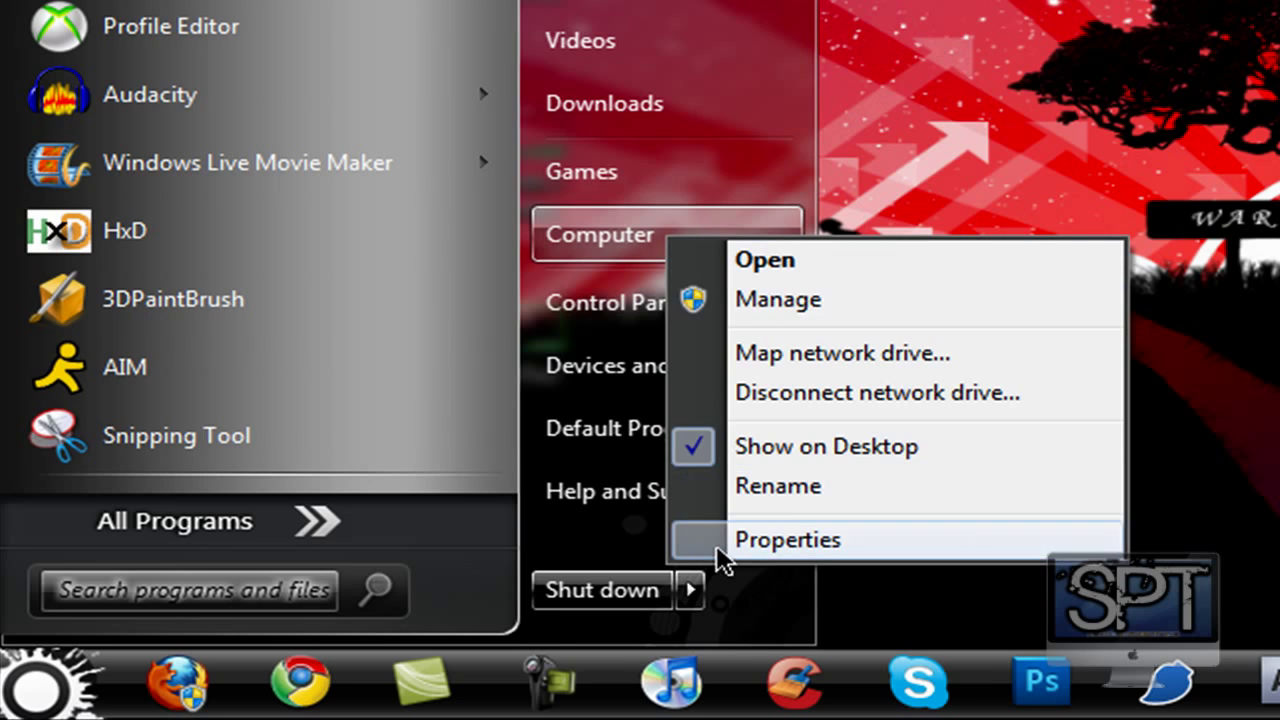
pyautogui.click(712, 540)
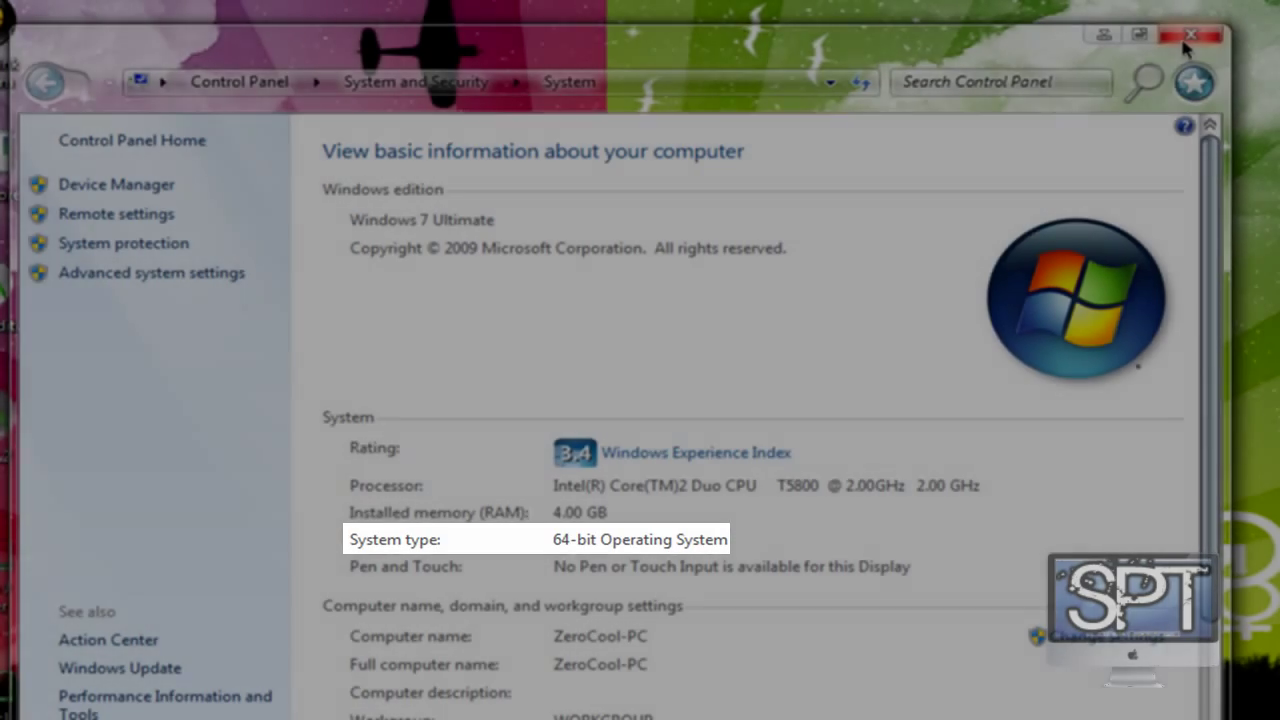
pyautogui.click(1189, 37)
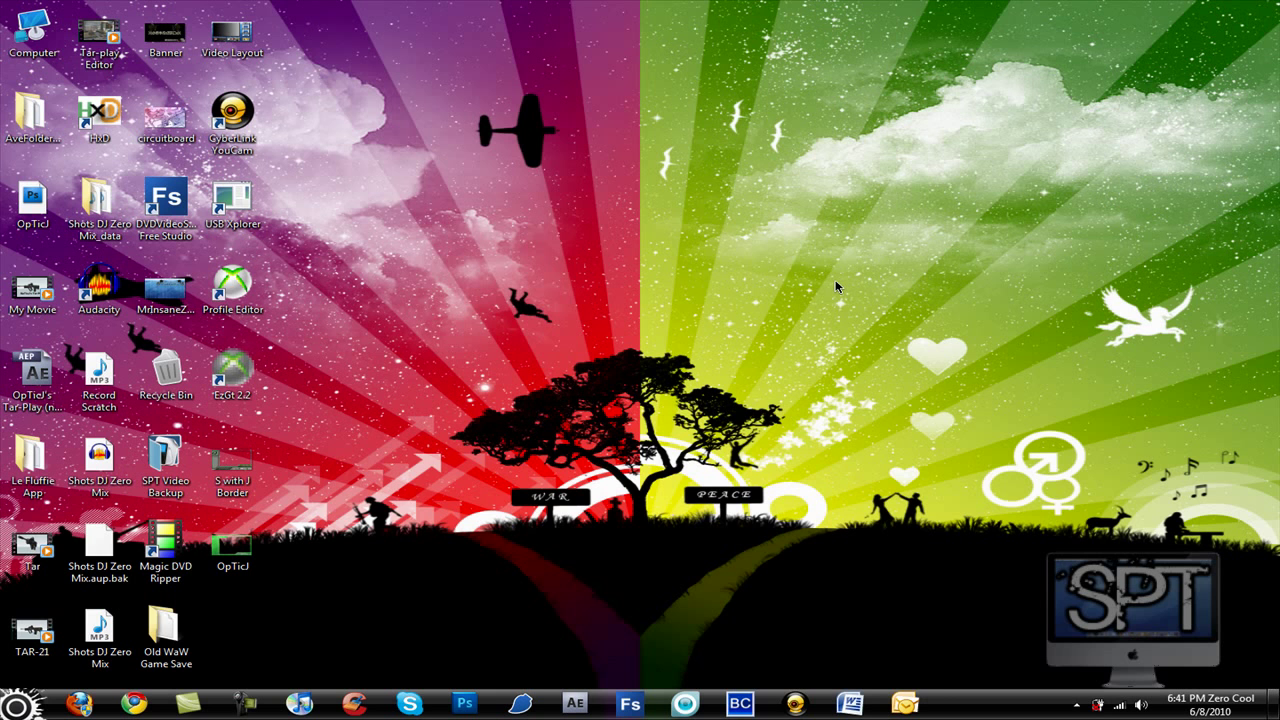
# Locate the AveFolderBG_For_Windows7_64Bit archive in the Downloads folder and view the actions available for it
pyautogui.click(17, 706)
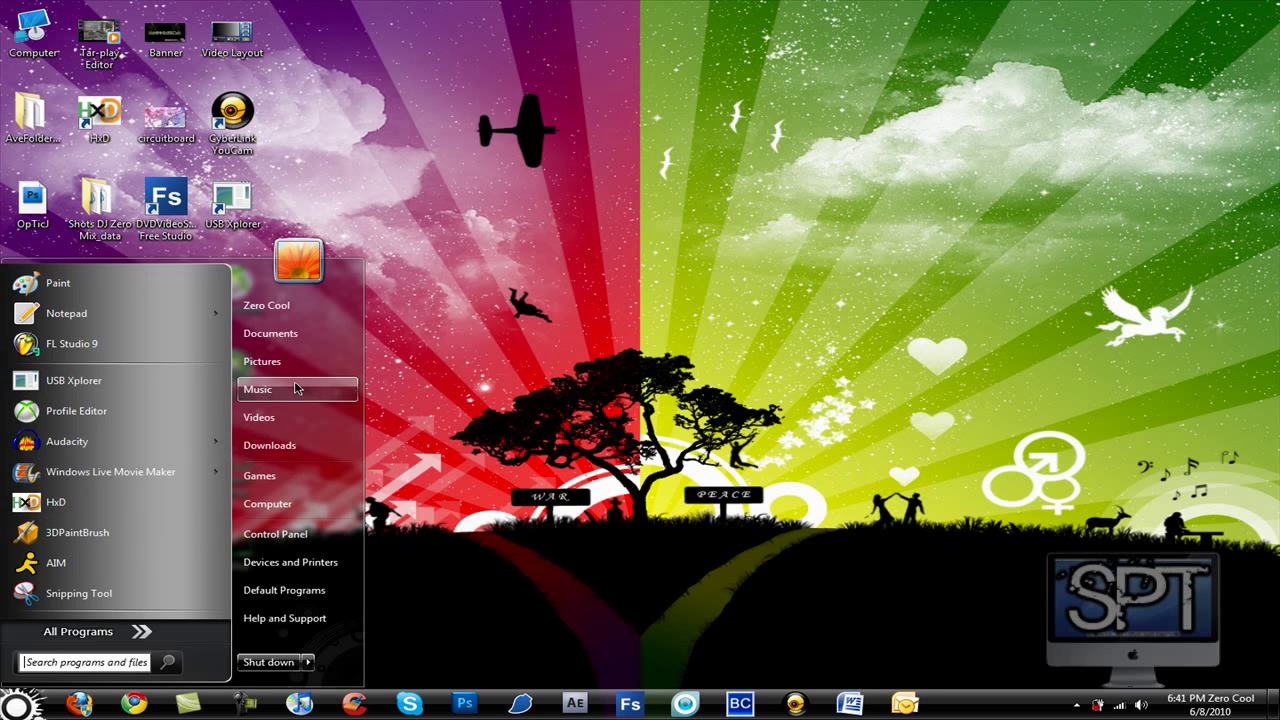
pyautogui.click(310, 455)
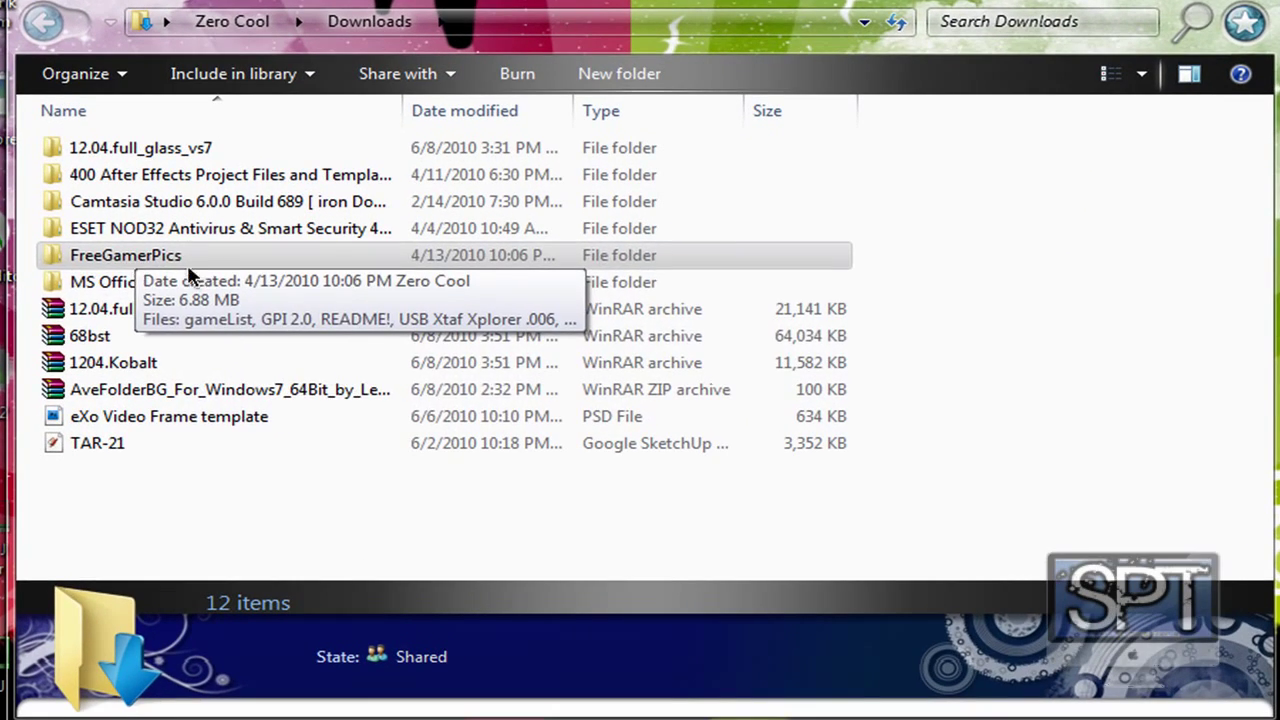
pyautogui.click(165, 392)
pyautogui.rightClick(165, 392)
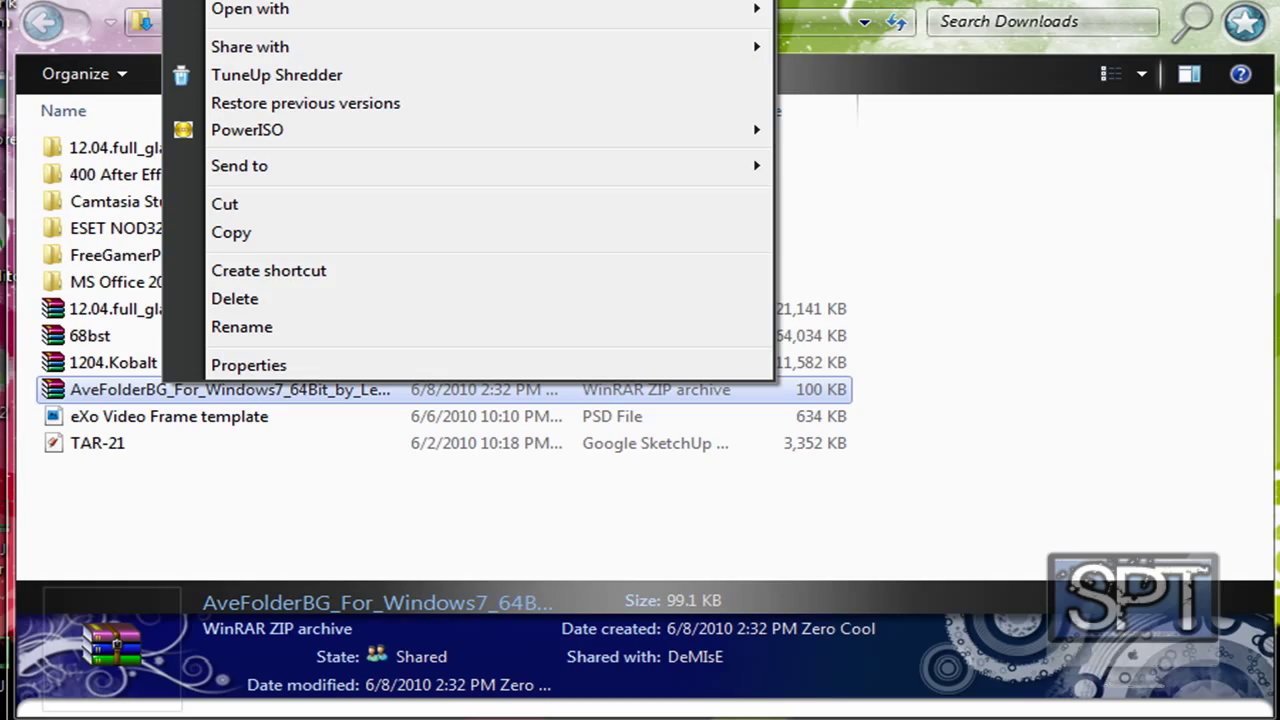
pyautogui.press('Escape')
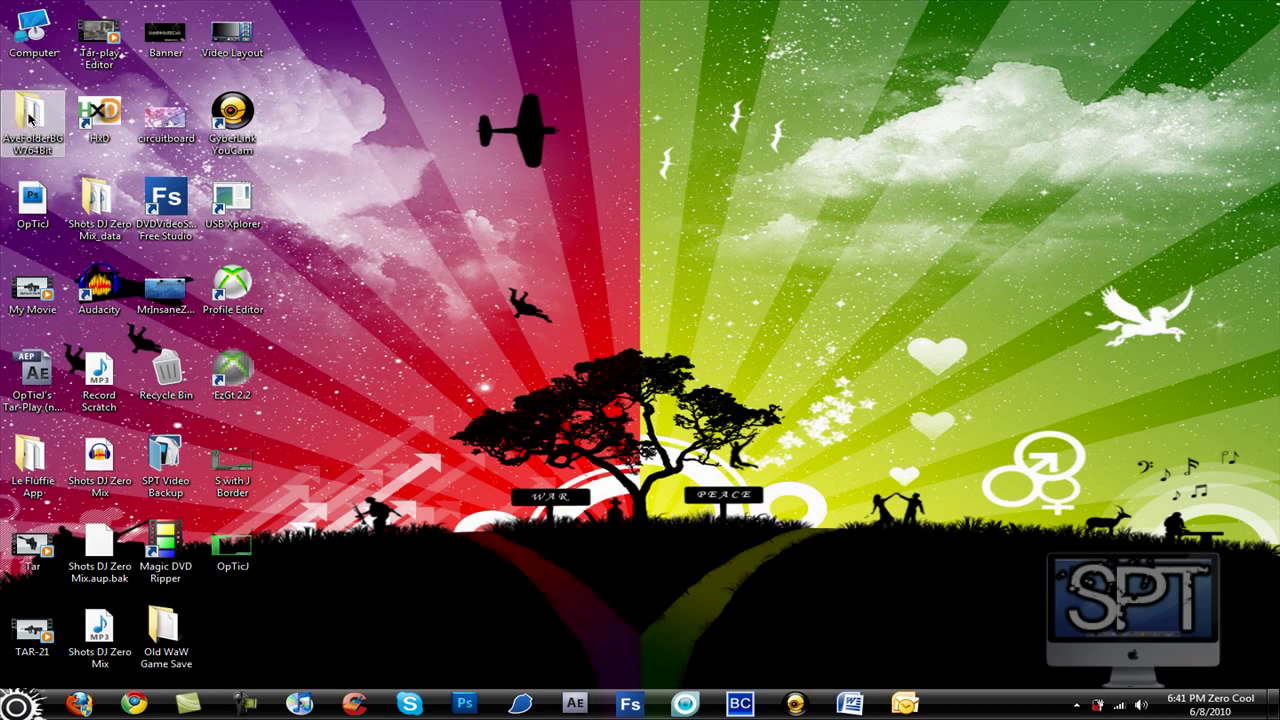
# Run the install batch file from the desktop's AveFolderBGW764Bit folder as administrator, accepting the DLL registration and the registry additions
pyautogui.doubleClick(22, 128)
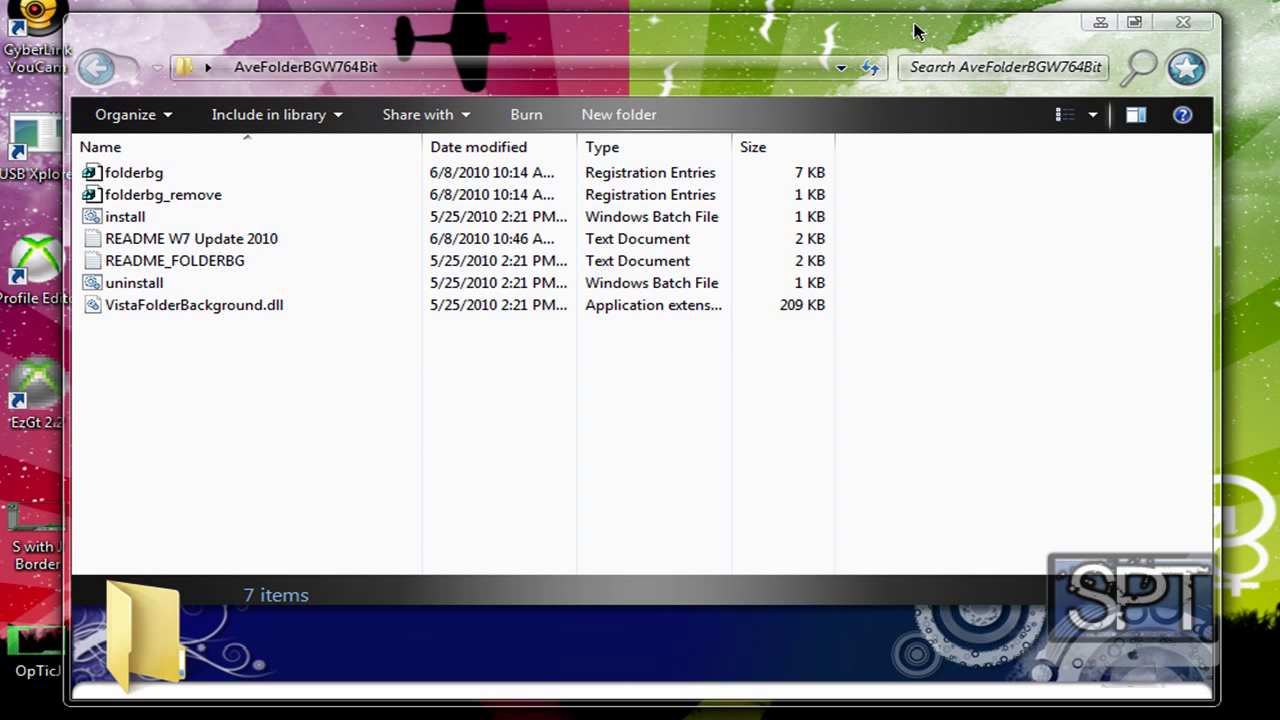
pyautogui.click(146, 218)
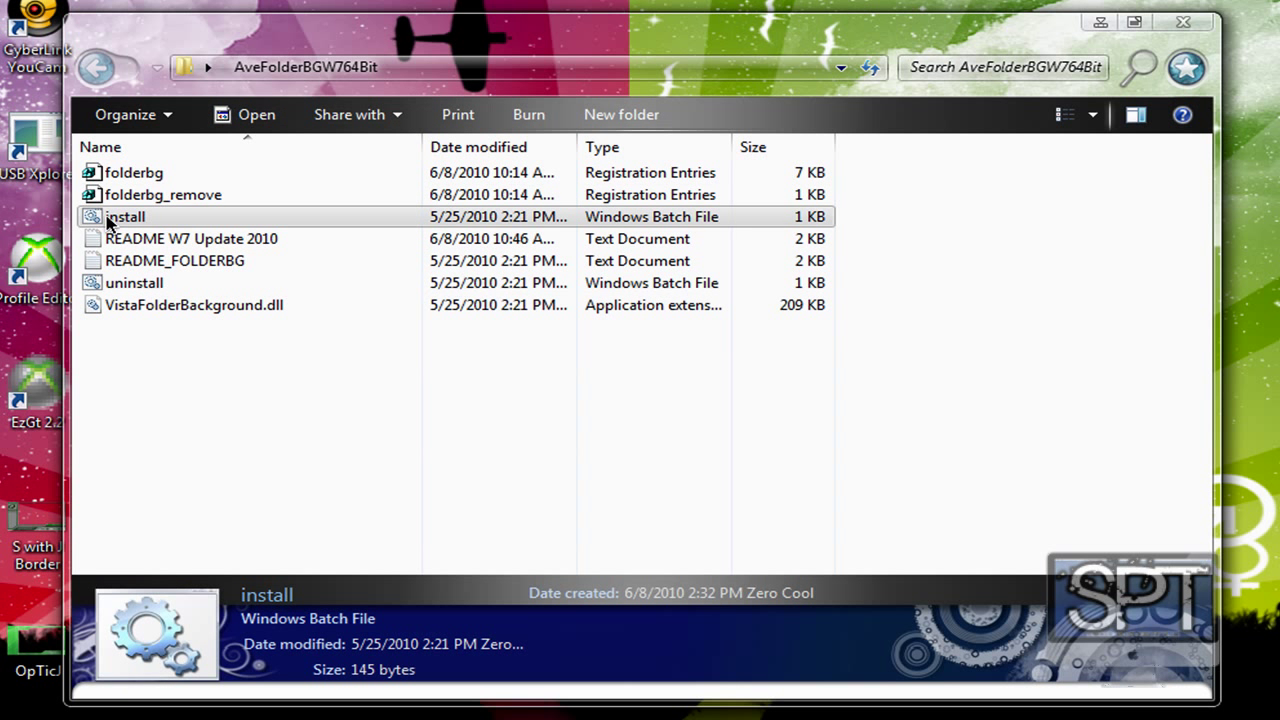
pyautogui.rightClick(216, 221)
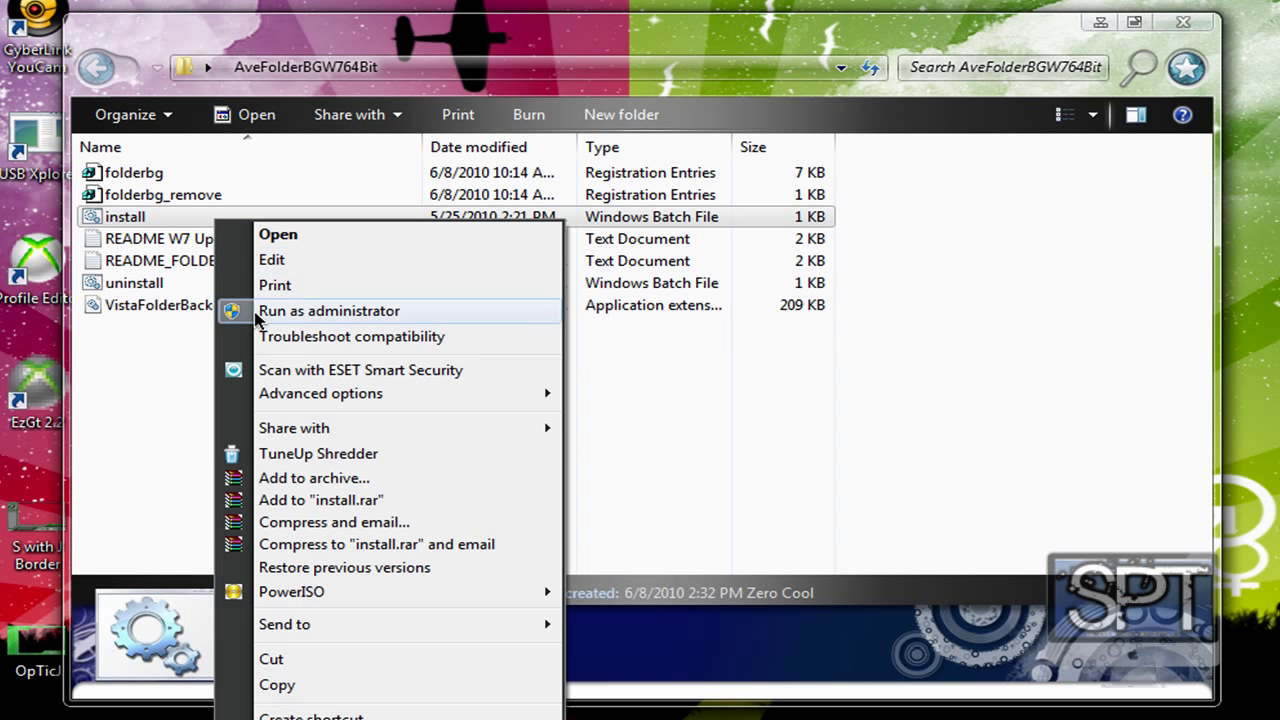
pyautogui.click(345, 312)
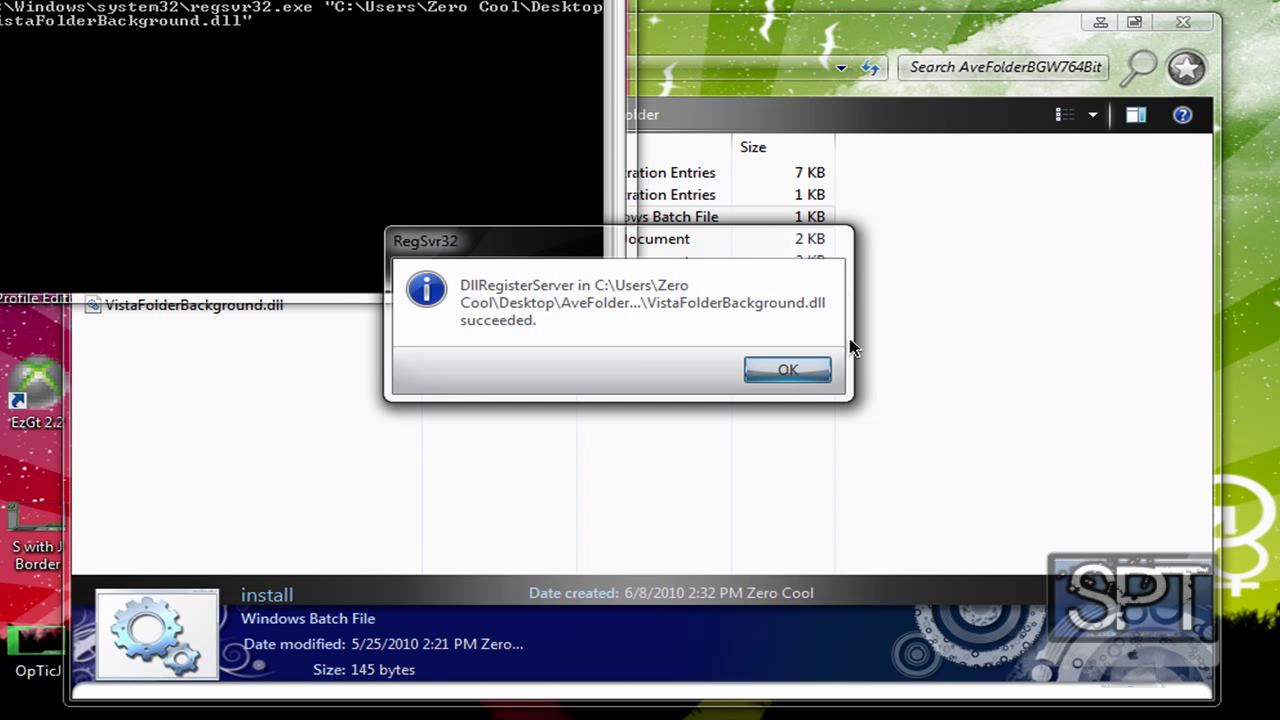
pyautogui.click(794, 369)
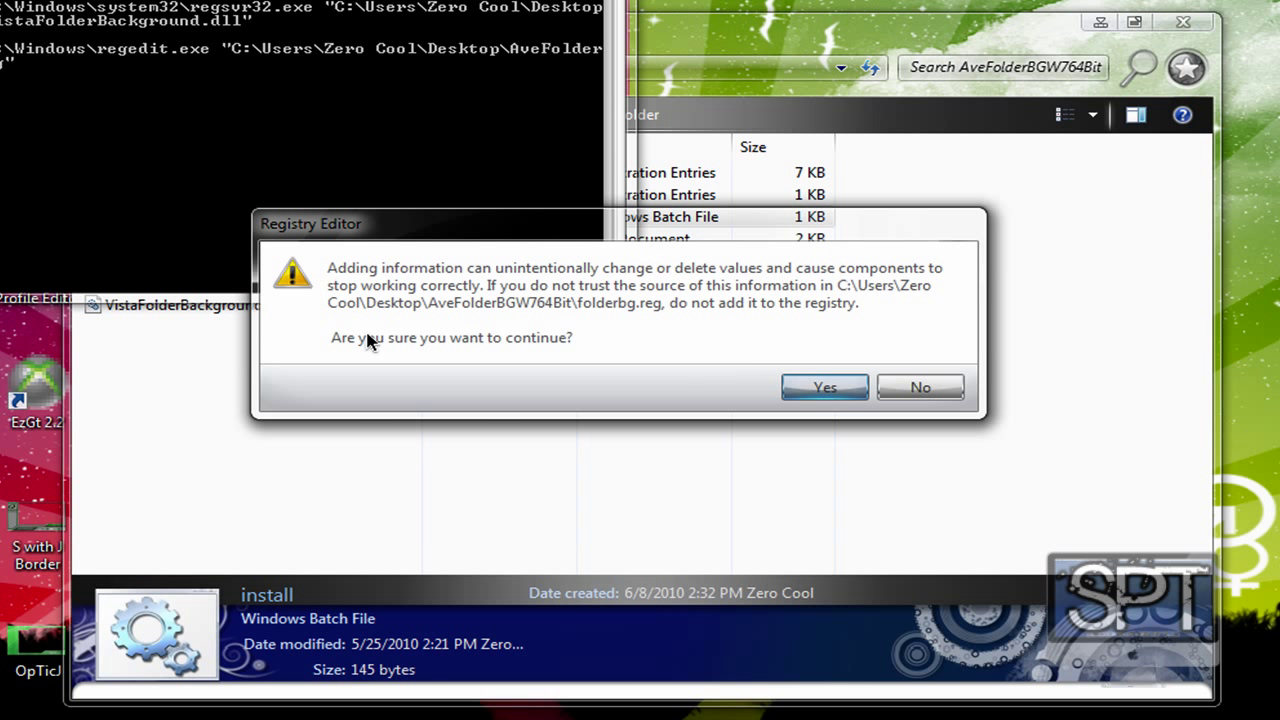
pyautogui.click(825, 390)
pyautogui.click(906, 375)
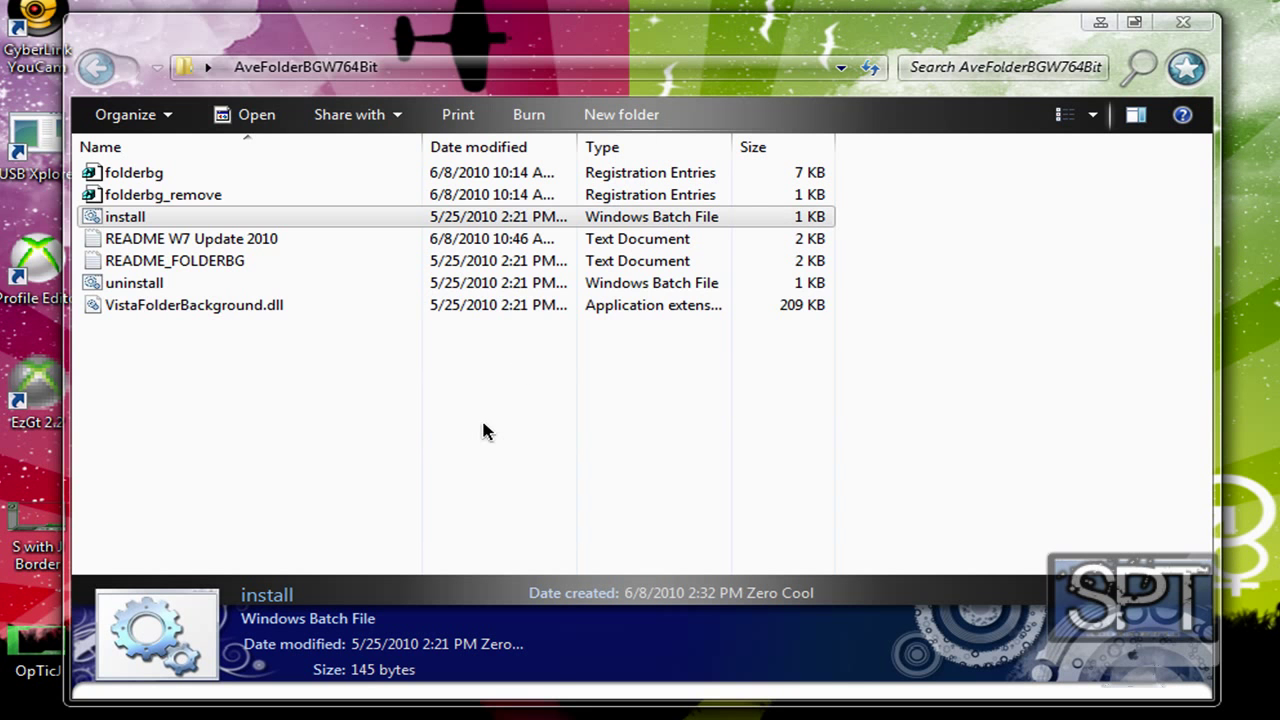
# Merge the folderbg registration file into the registry and close the AveFolderBGW764Bit folder
pyautogui.click(125, 176)
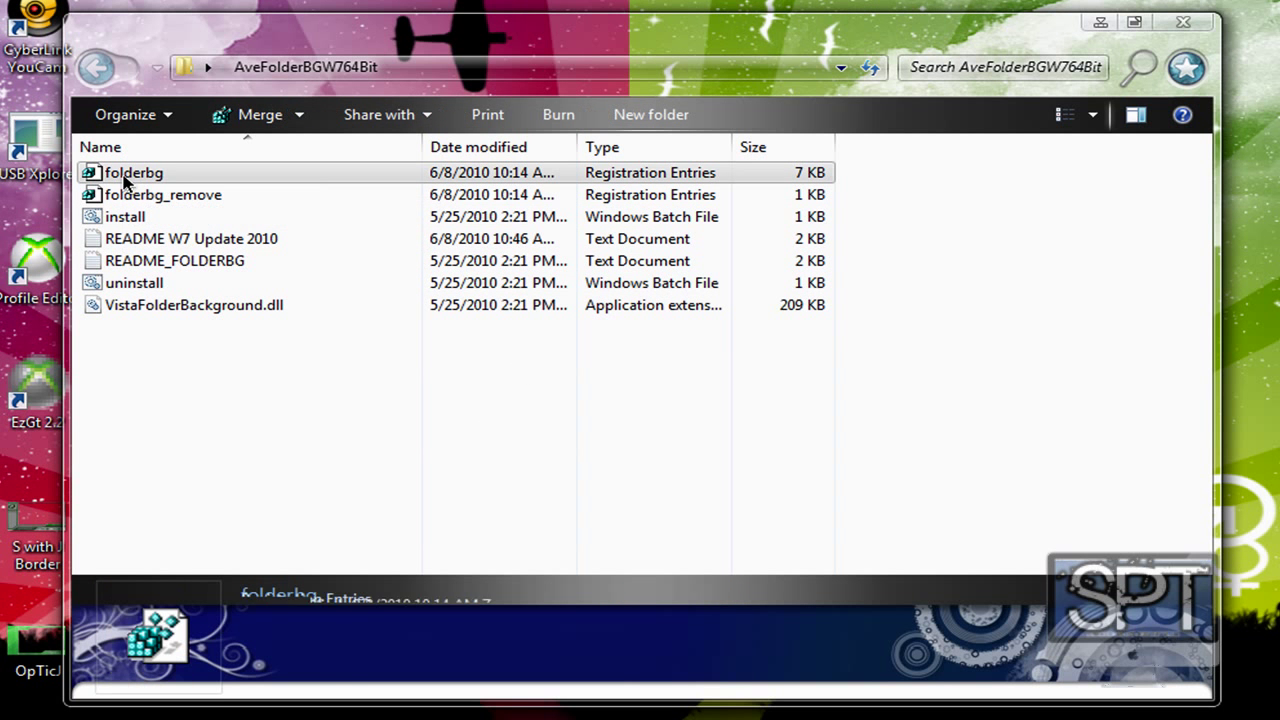
pyautogui.doubleClick(185, 181)
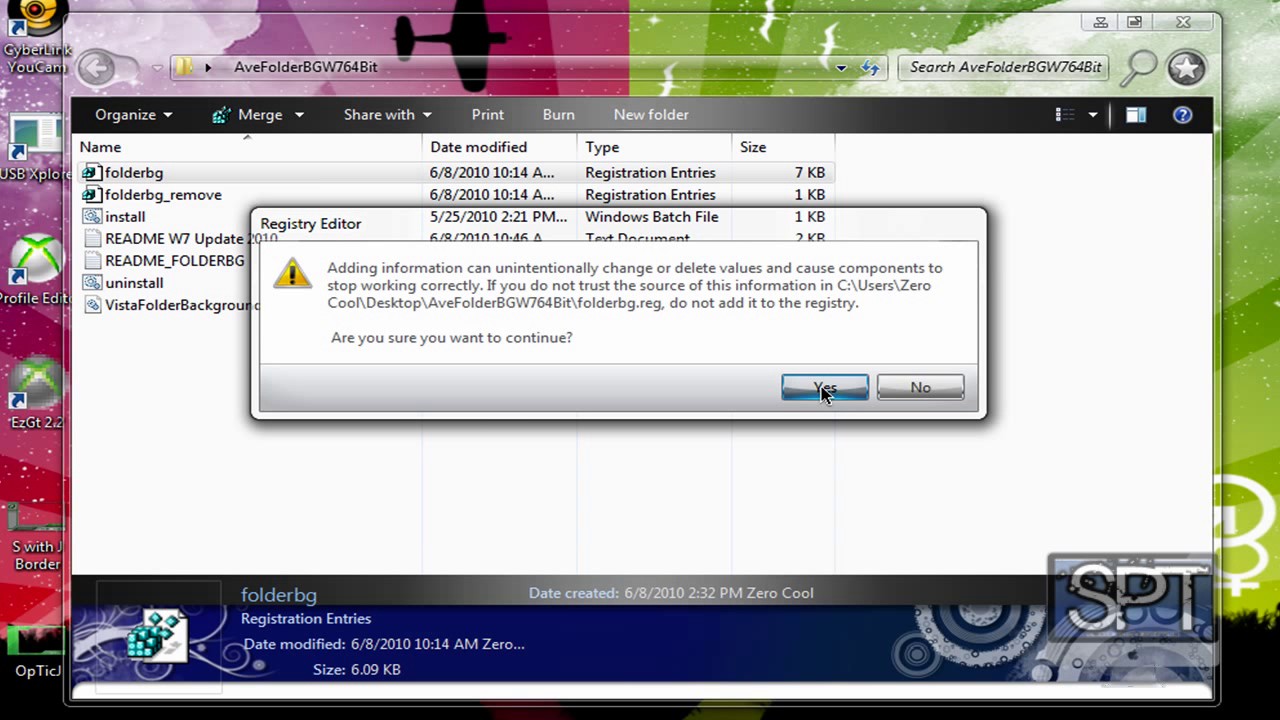
pyautogui.click(823, 390)
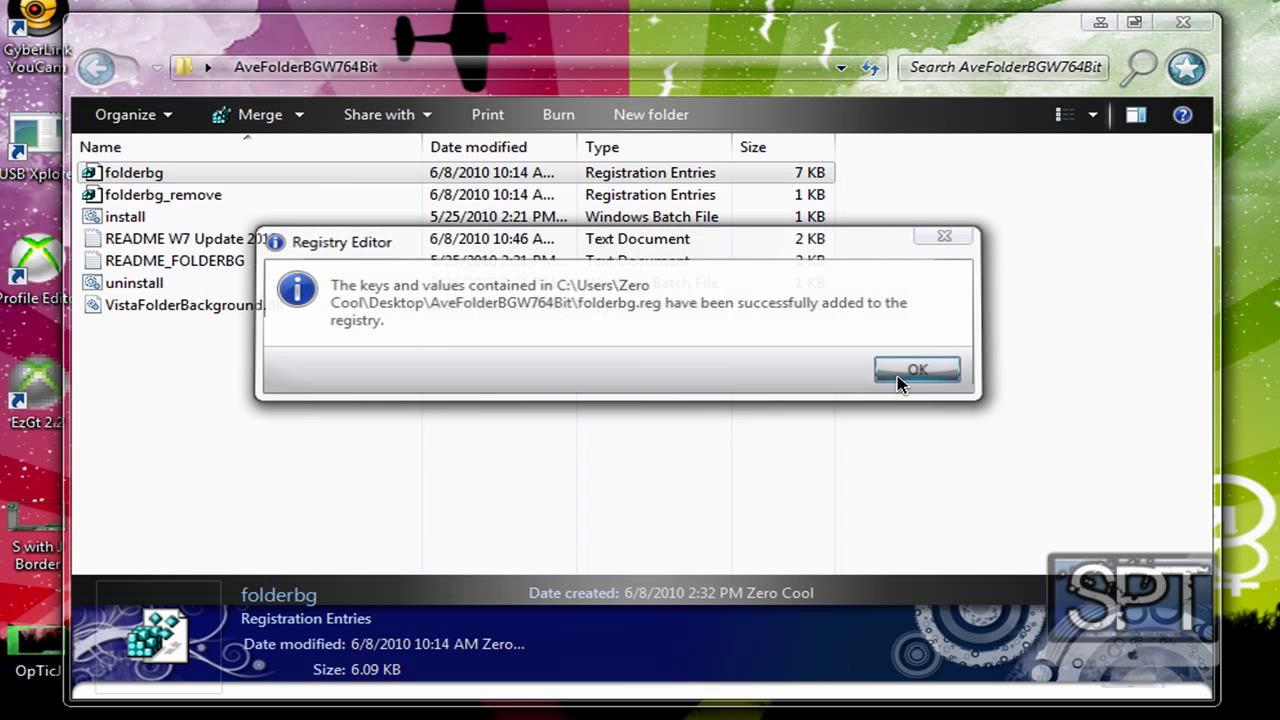
pyautogui.click(915, 370)
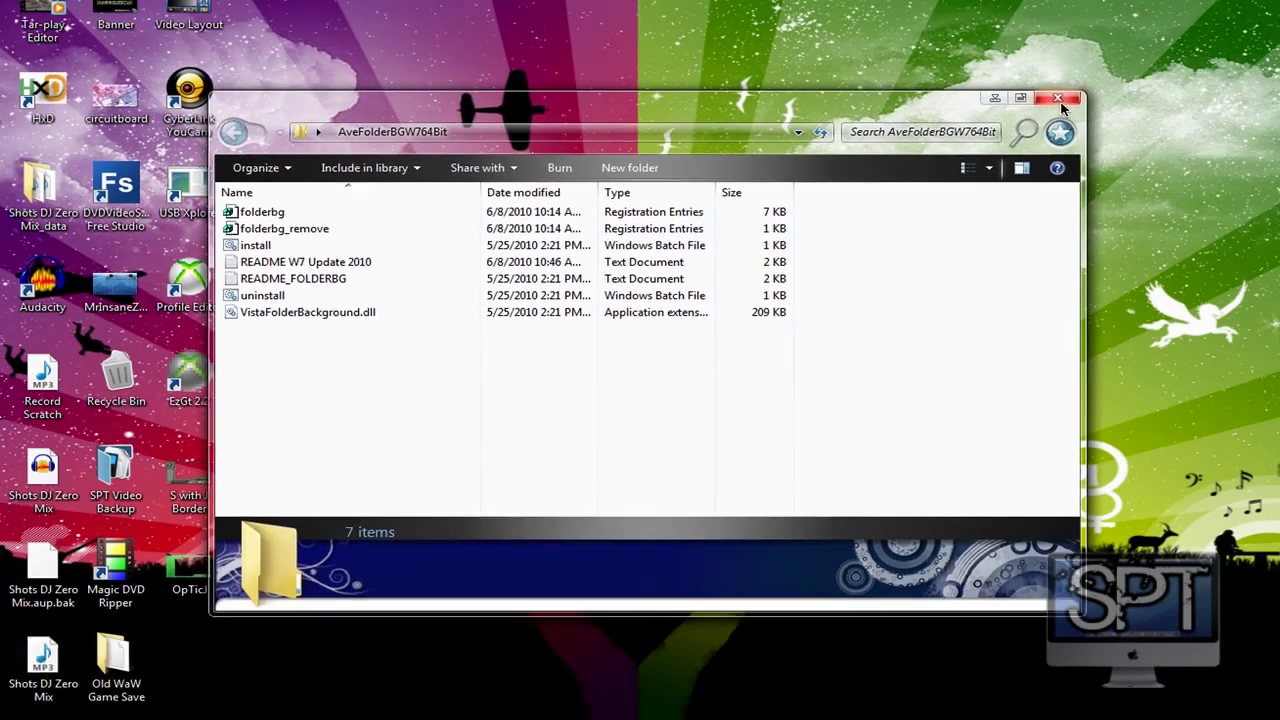
pyautogui.hotkey('alt', 'F4')
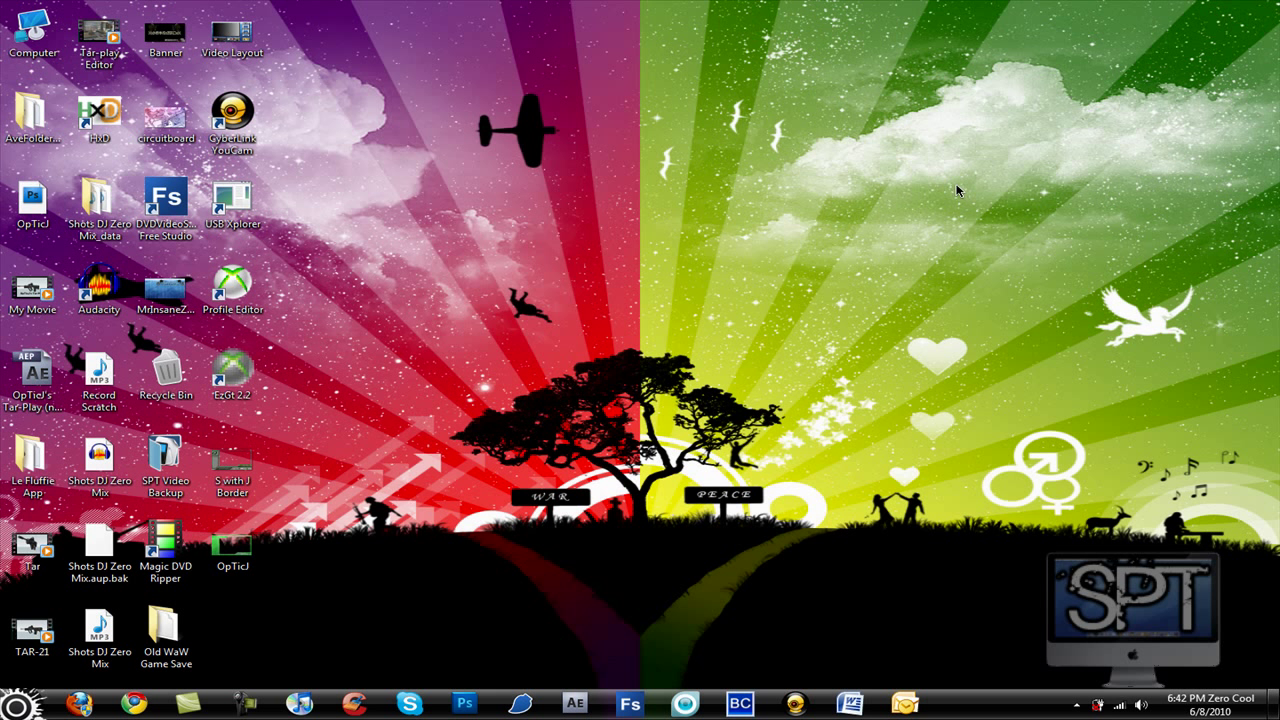
# End the explorer.exe process in Windows Task Manager
pyautogui.rightClick(1004, 708)
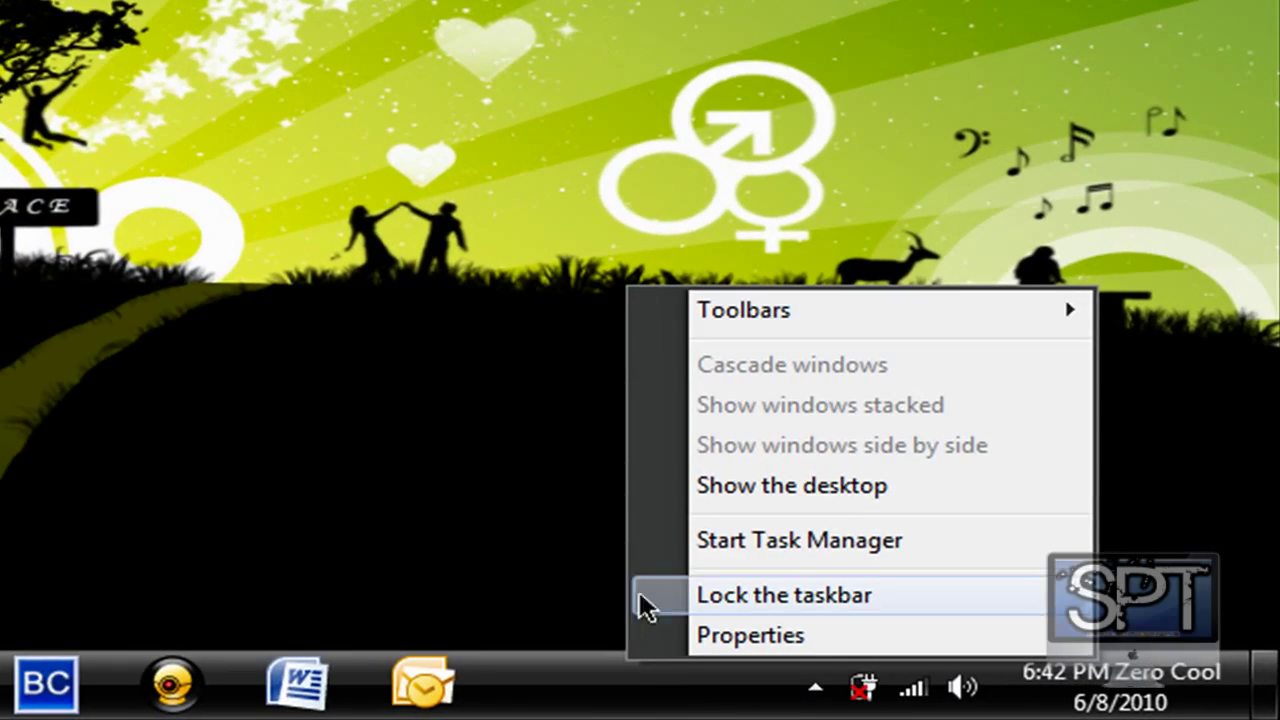
pyautogui.click(862, 540)
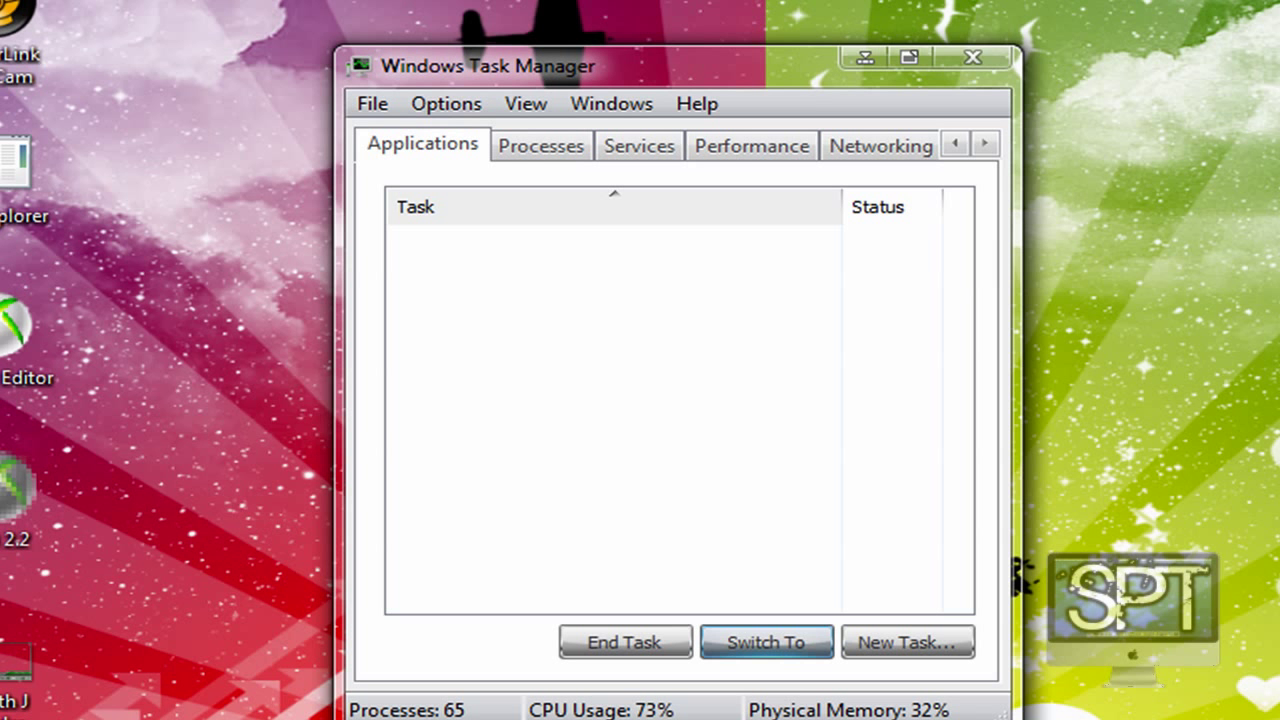
pyautogui.click(521, 155)
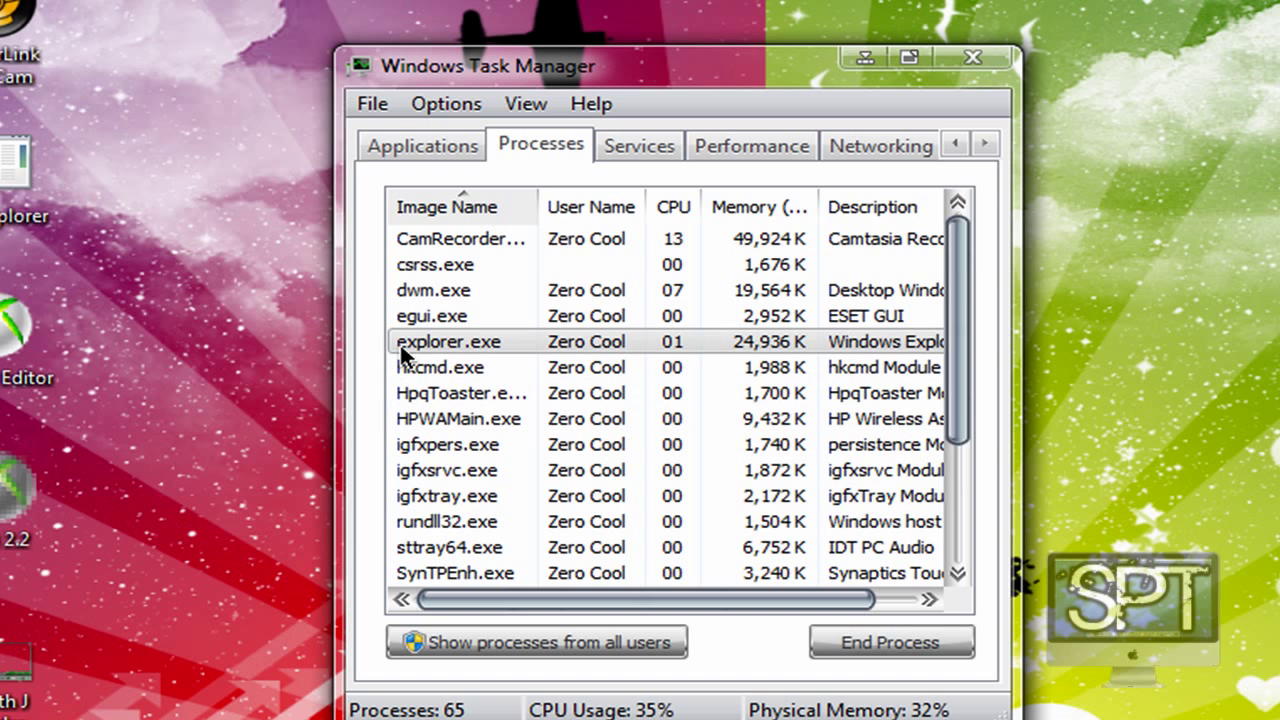
pyautogui.click(862, 646)
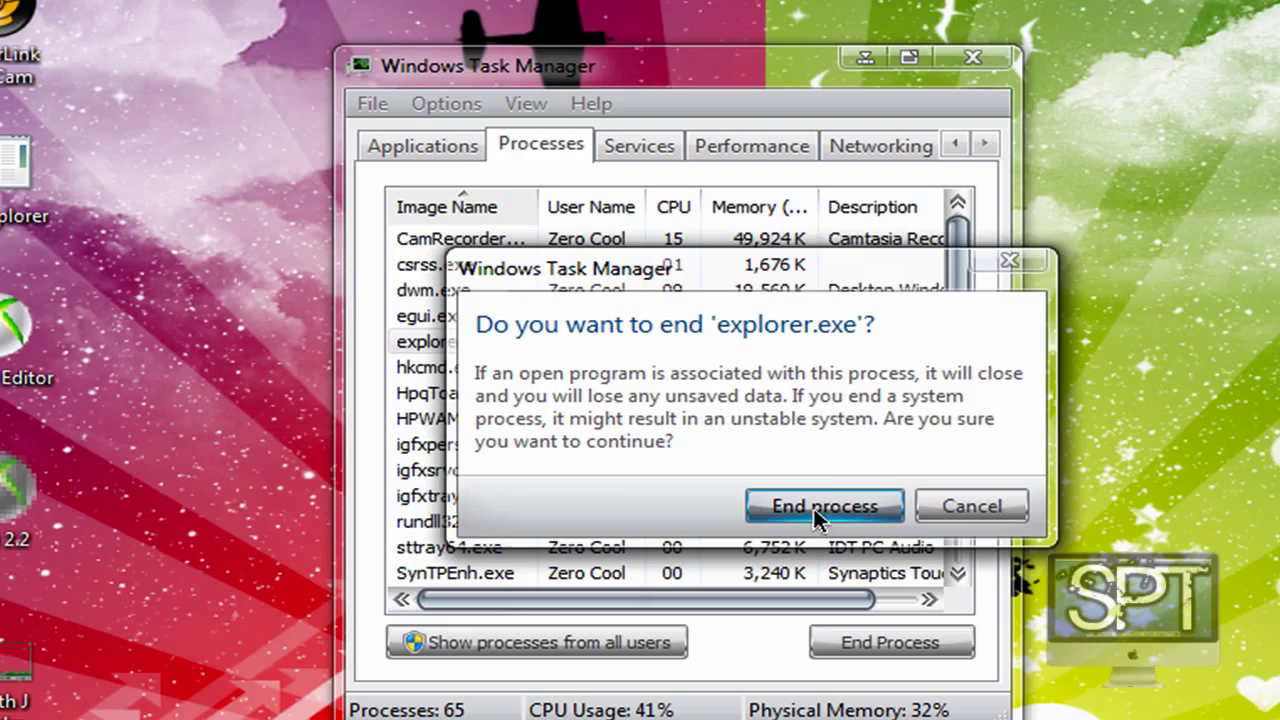
pyautogui.click(839, 505)
# Start explorer.exe again as a new task and close Task Manager
pyautogui.click(448, 150)
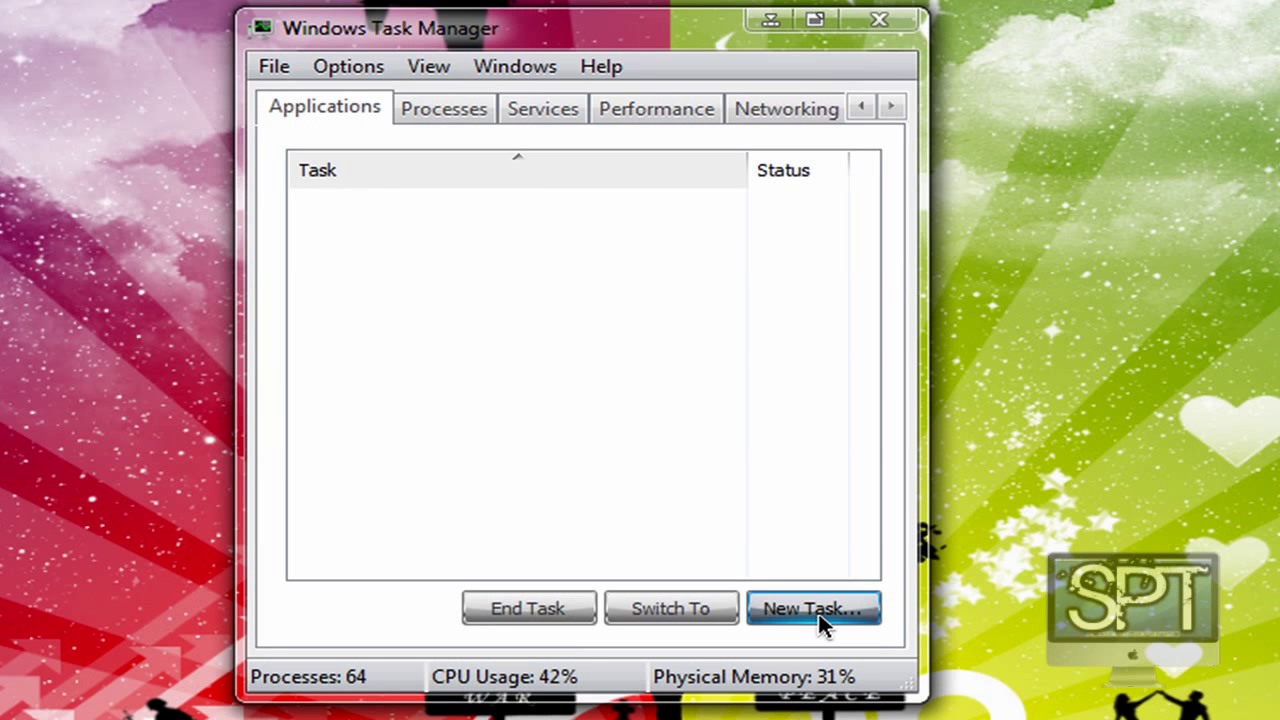
pyautogui.click(717, 459)
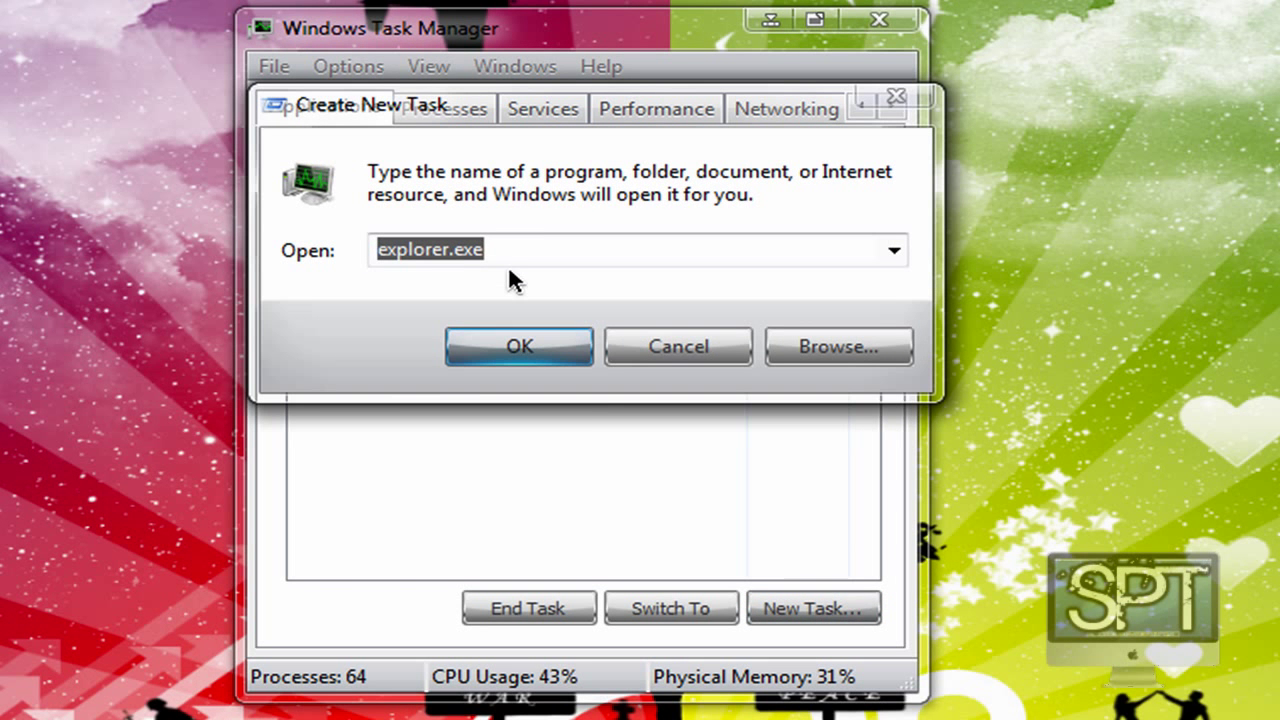
pyautogui.write('exp')
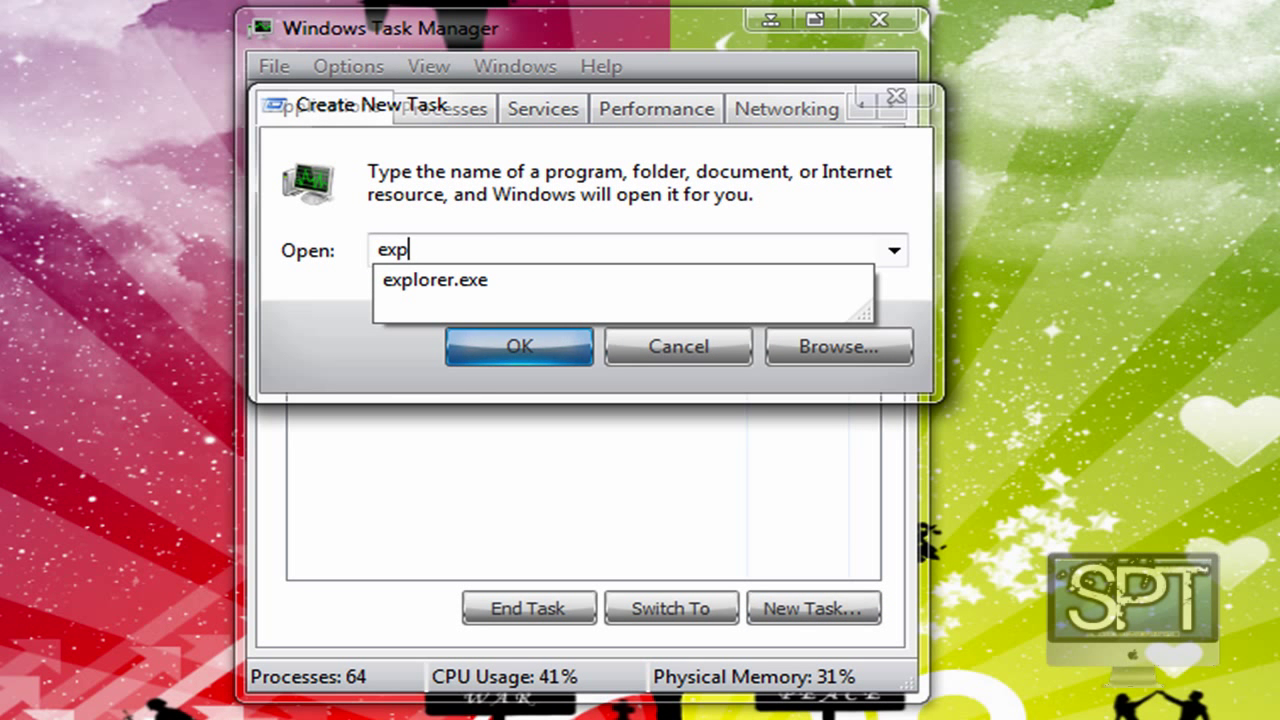
pyautogui.write('lorer.exe')
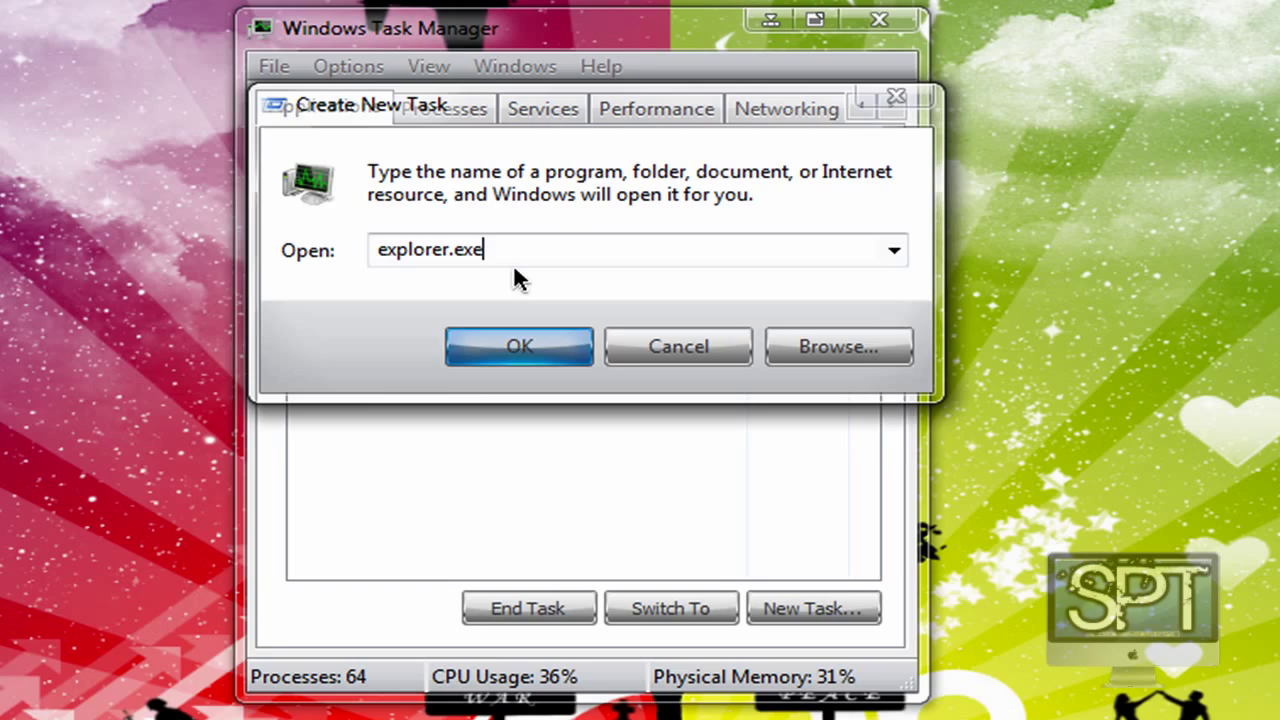
pyautogui.press('Return')
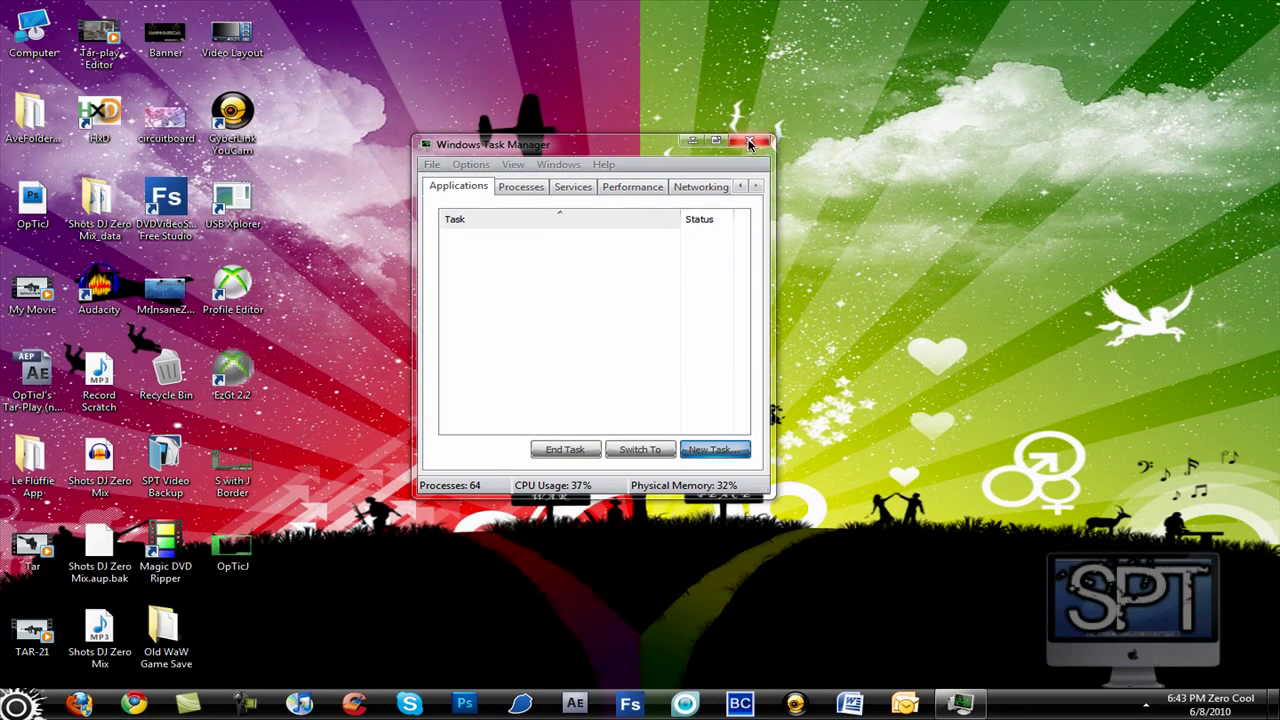
pyautogui.click(749, 140)
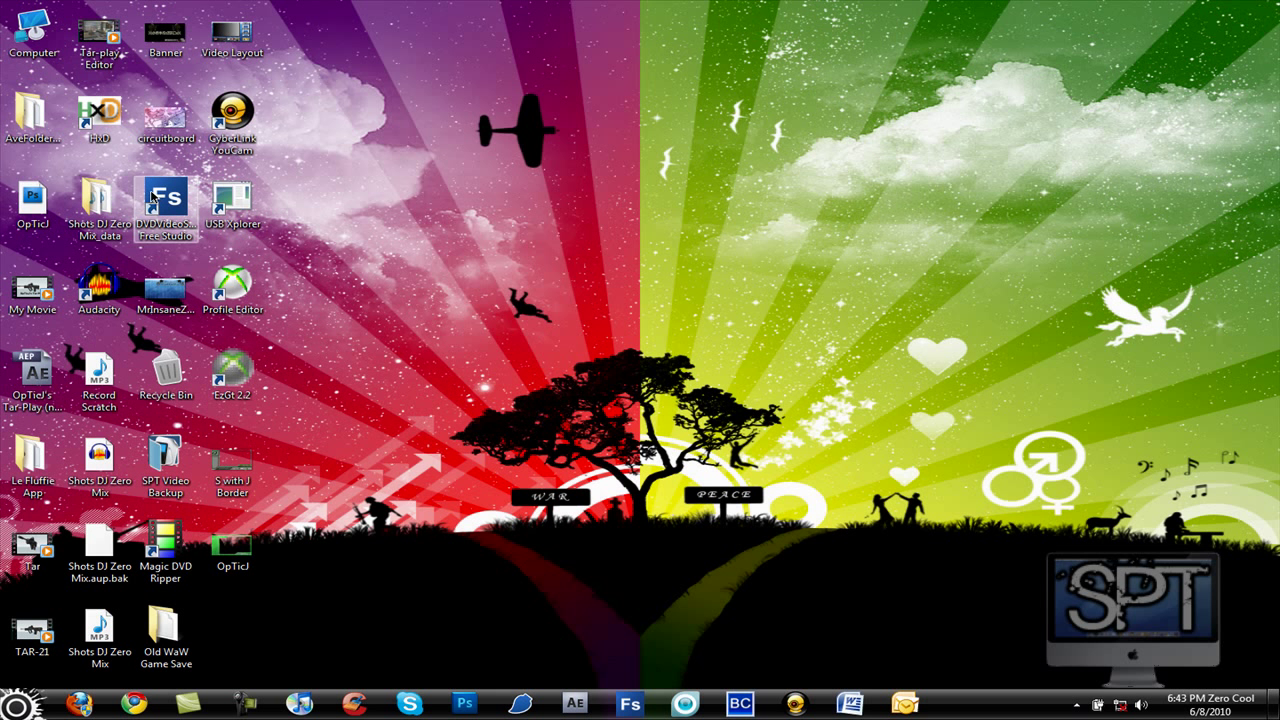
# Open the AveFolderBGW764Bit folder from the desktop to check its window, and close it
pyautogui.doubleClick(33, 130)
pyautogui.moveTo(655, 122); pyautogui.dragTo(701, 123)
pyautogui.click(1069, 123)
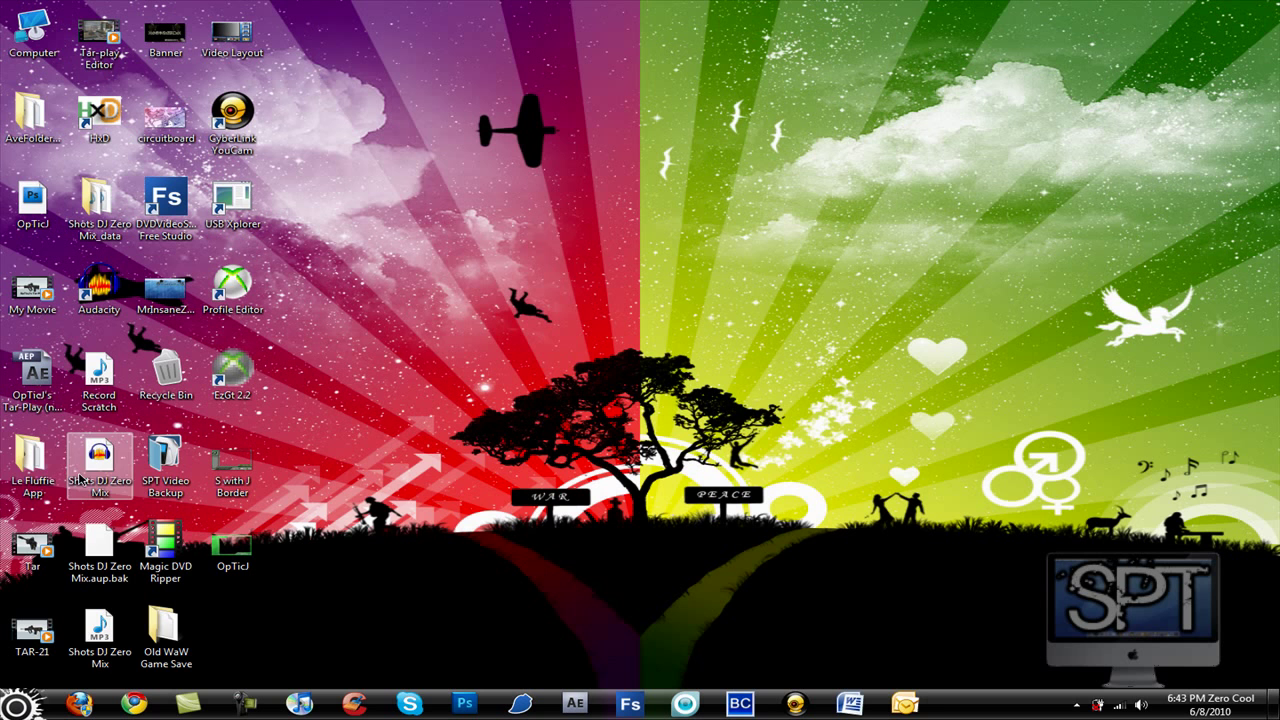
pyautogui.press('super')
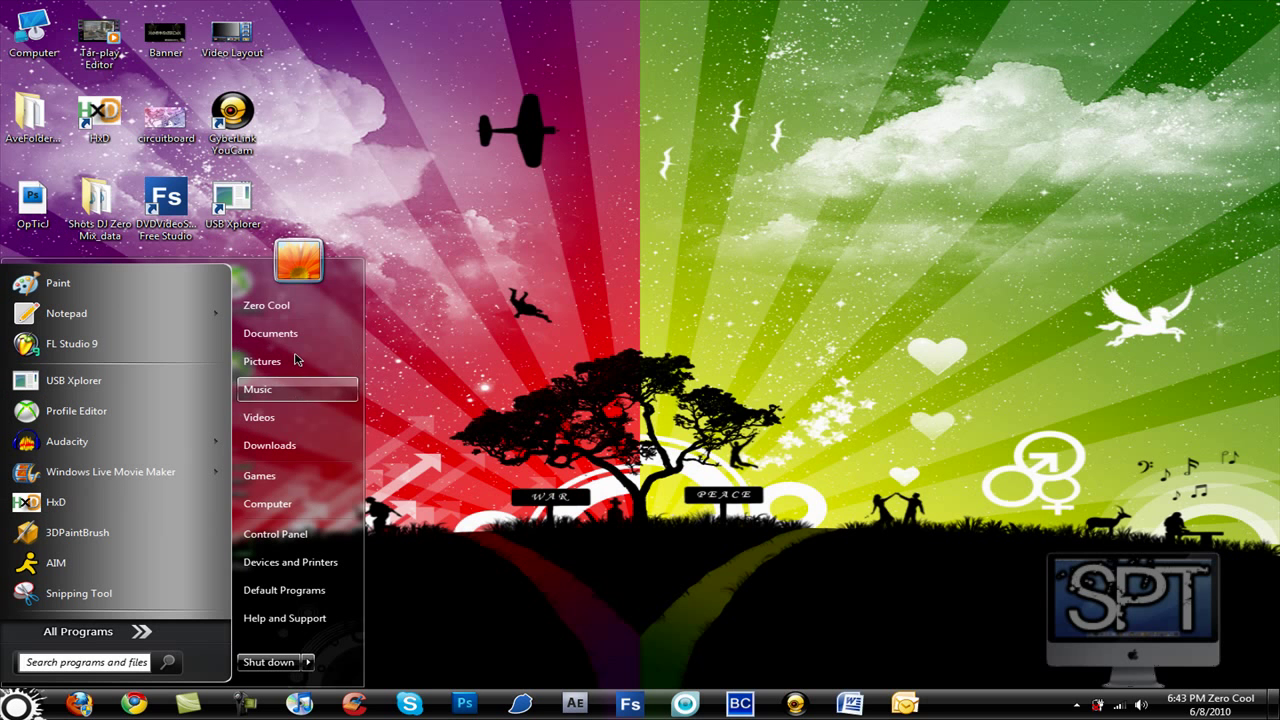
pyautogui.click(505, 433)
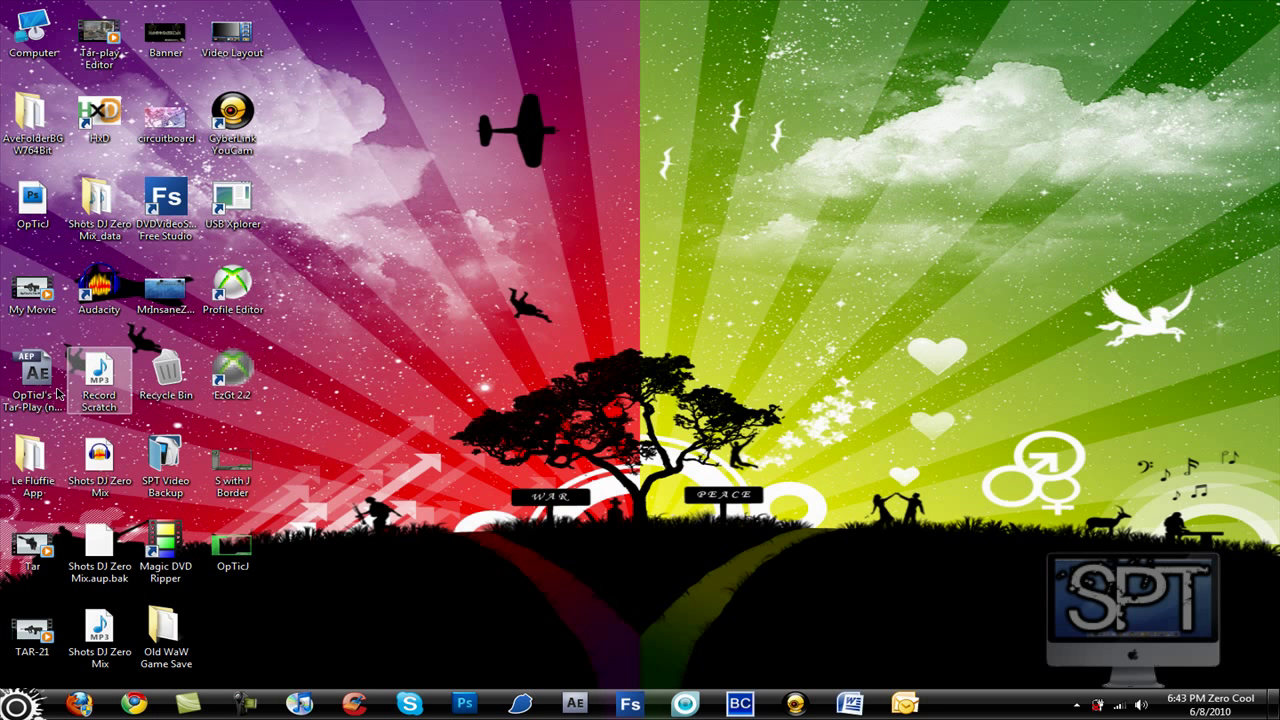
# Open the Xbox 360 MODDING folder in the Documents library to check its window background
pyautogui.click(20, 703)
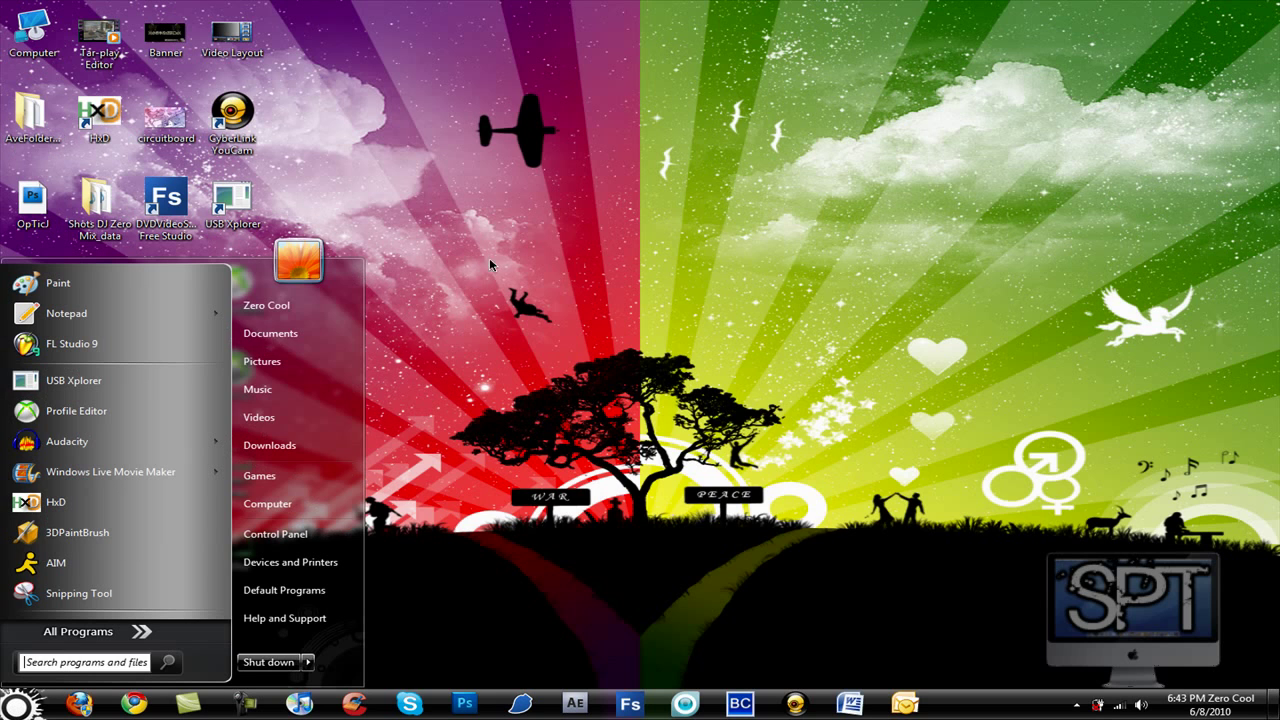
pyautogui.click(300, 334)
pyautogui.doubleClick(548, 345)
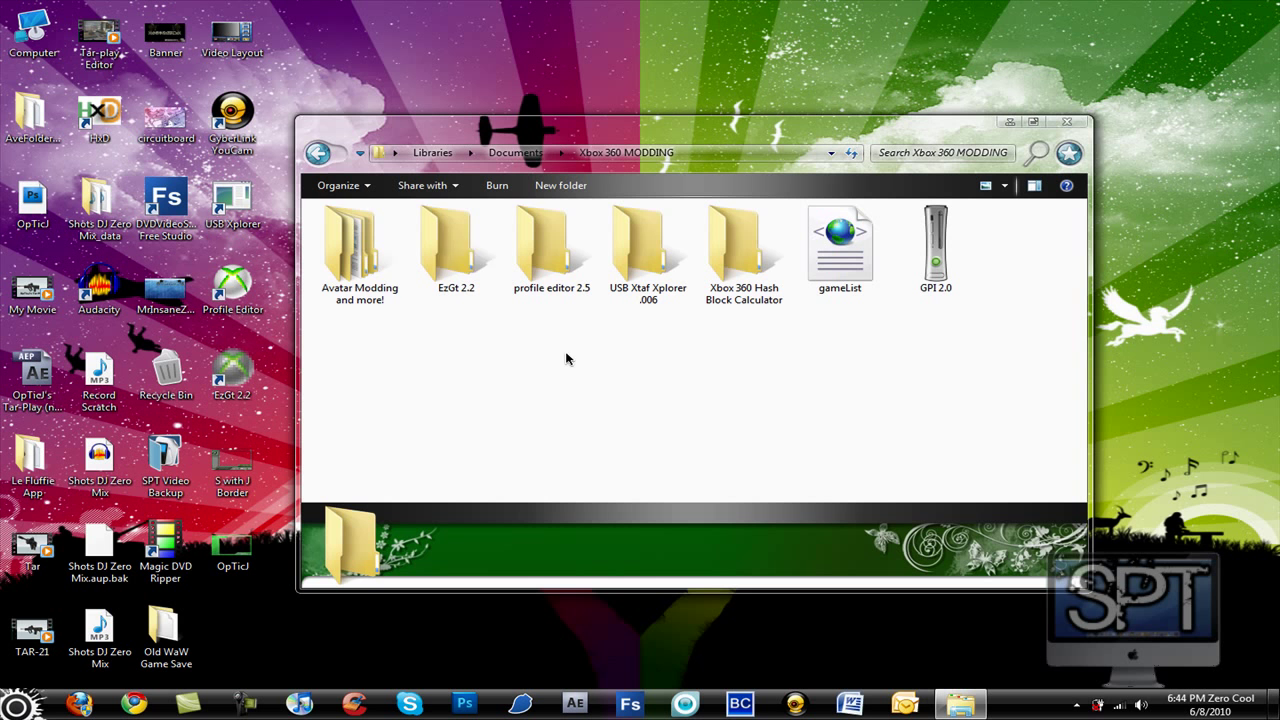
pyautogui.click(316, 153)
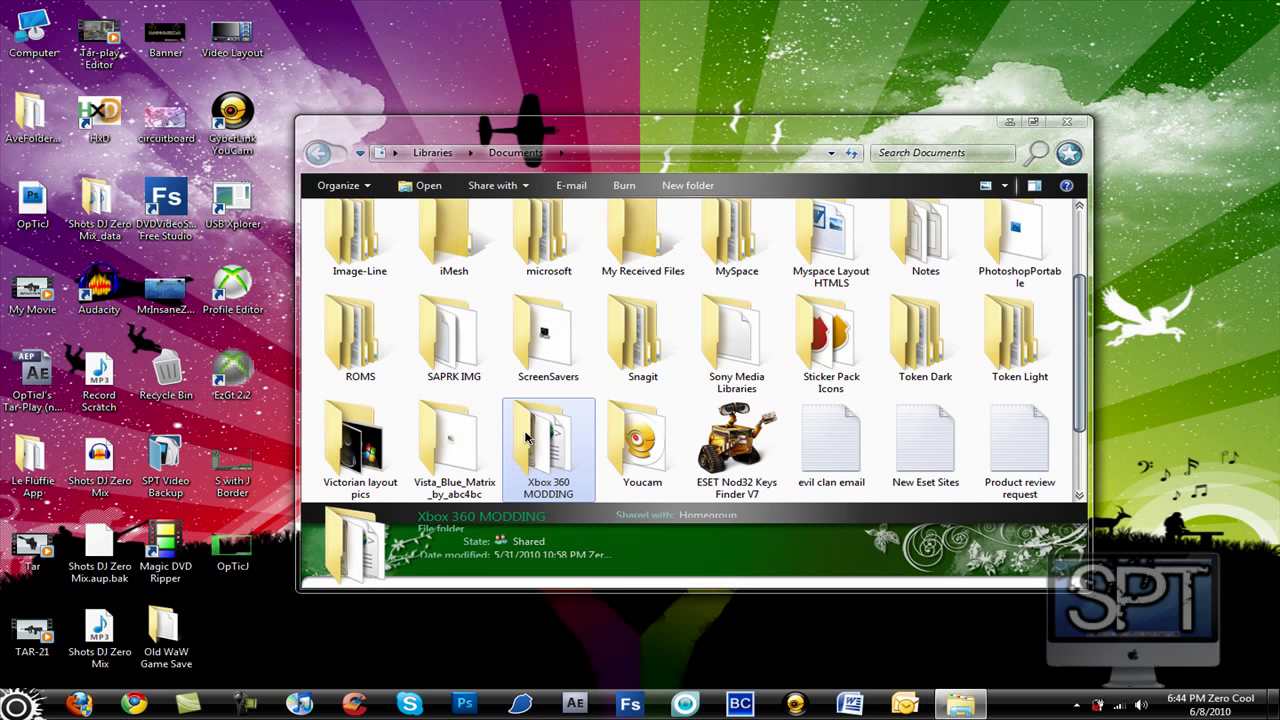
pyautogui.doubleClick(527, 436)
pyautogui.click(314, 156)
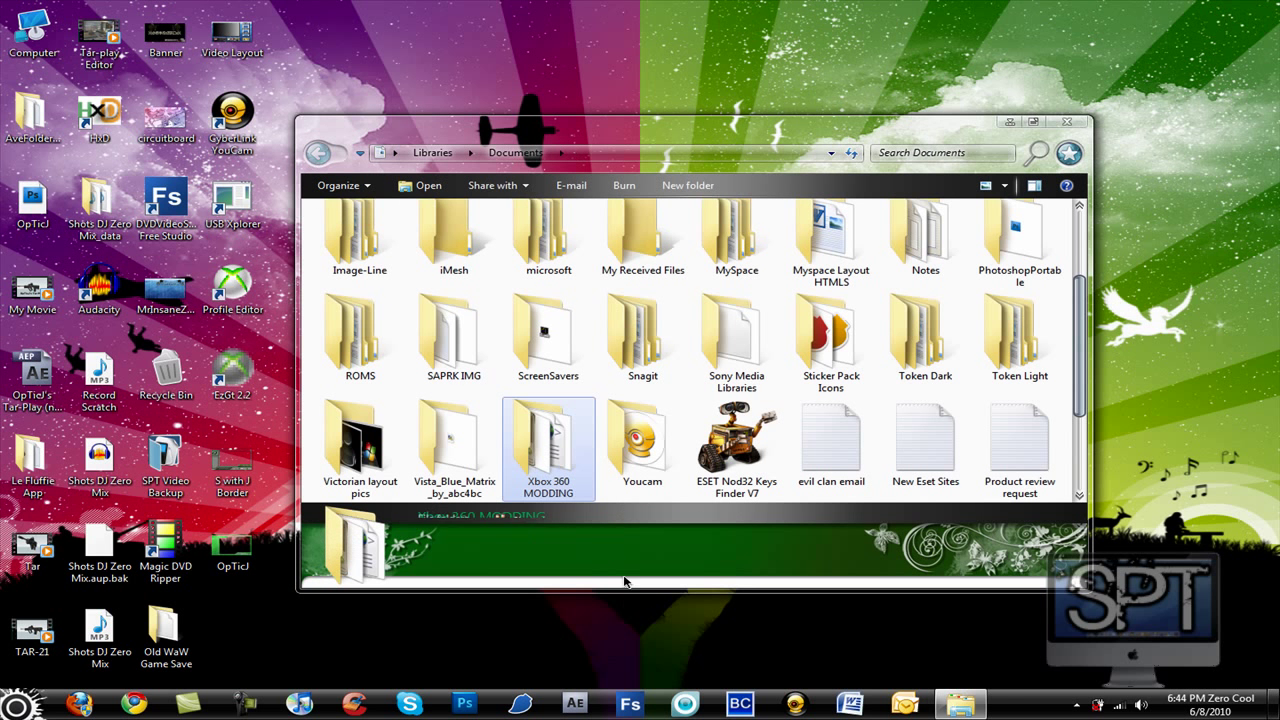
pyautogui.doubleClick(545, 453)
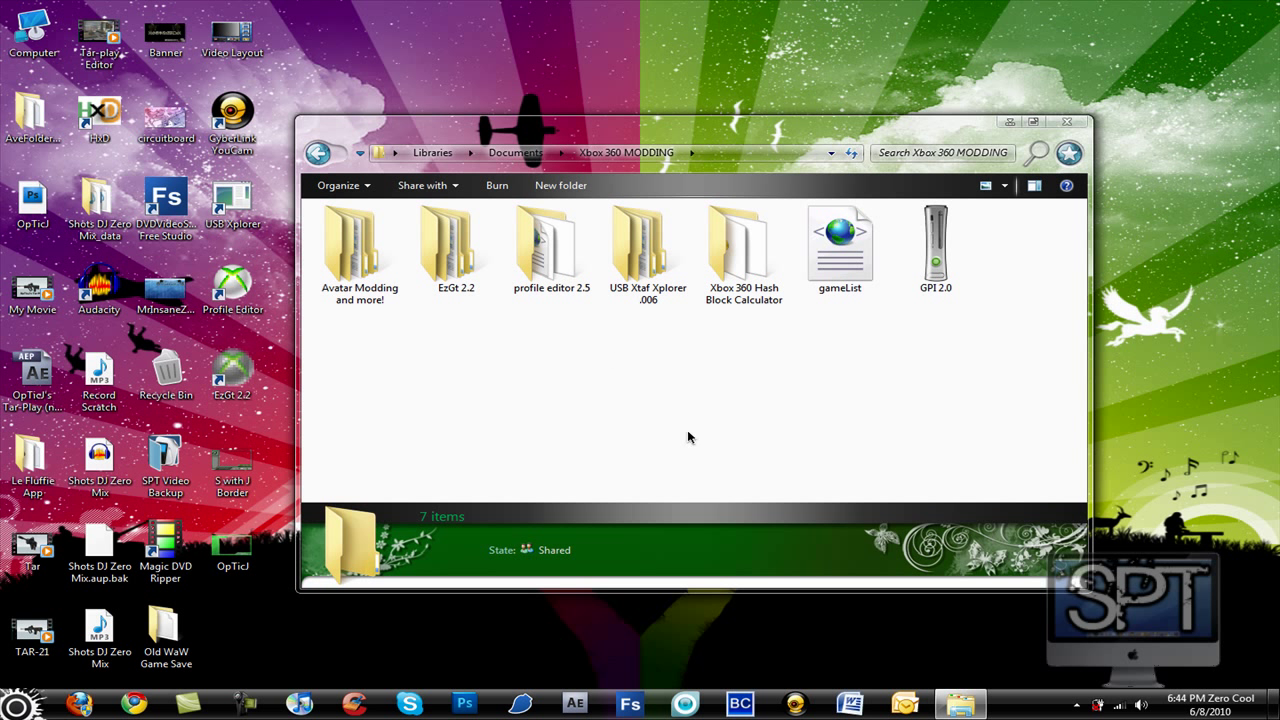
# Check the library folder's context menu for a customization option, return to Documents, and close the window
pyautogui.rightClick(627, 395)
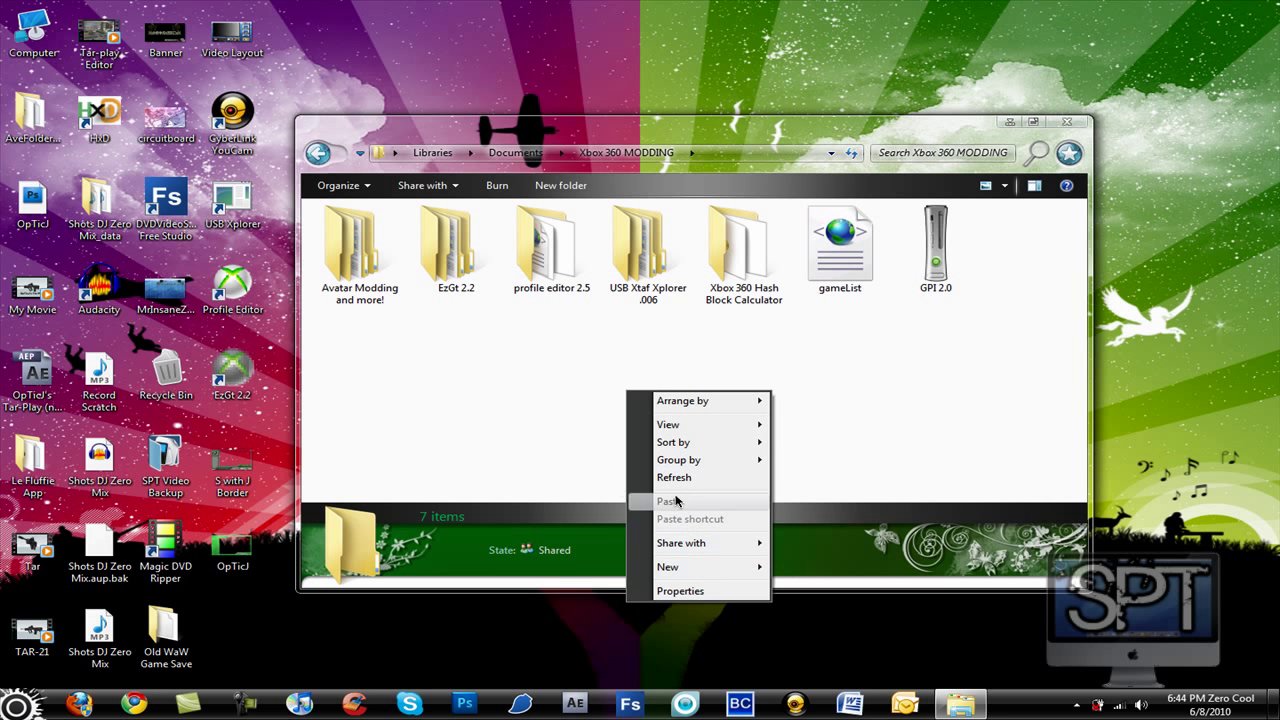
pyautogui.click(544, 355)
pyautogui.rightClick(545, 355)
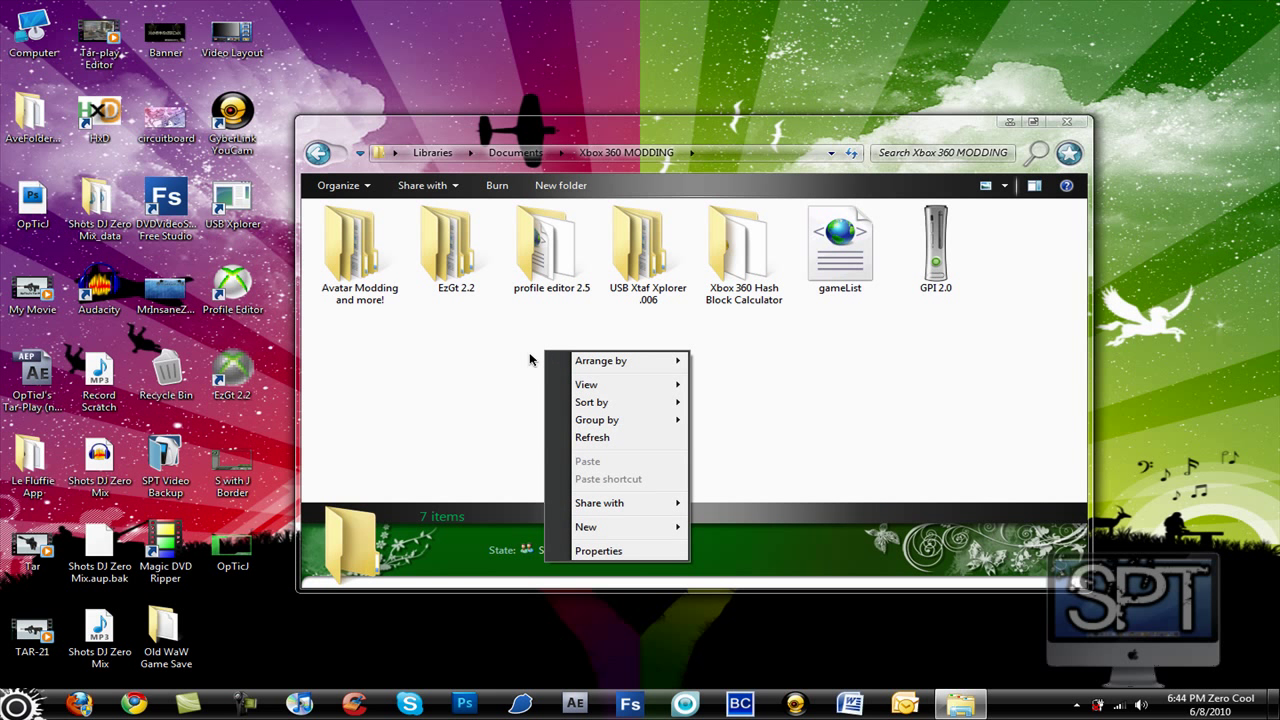
pyautogui.click(530, 359)
pyautogui.press('BackSpace')
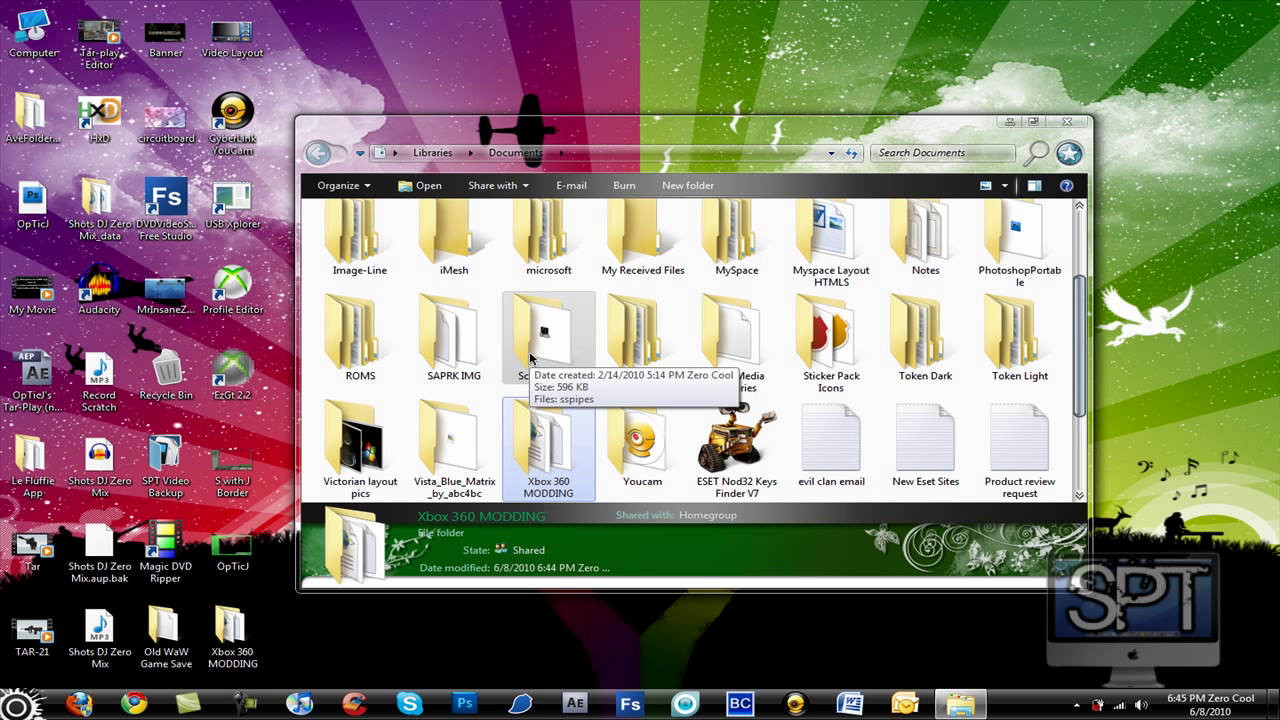
pyautogui.click(1066, 121)
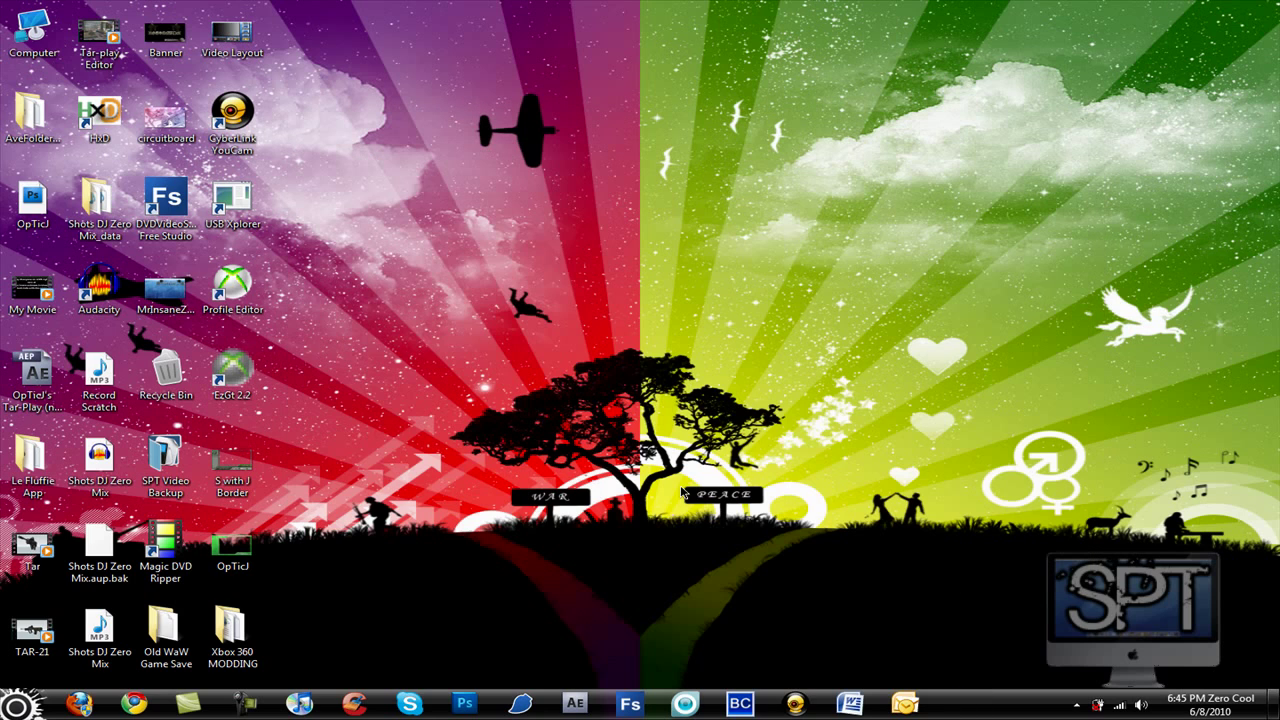
# Open the Xbox 360 MODDING folder on the desktop and display its contents as icons
pyautogui.doubleClick(232, 628)
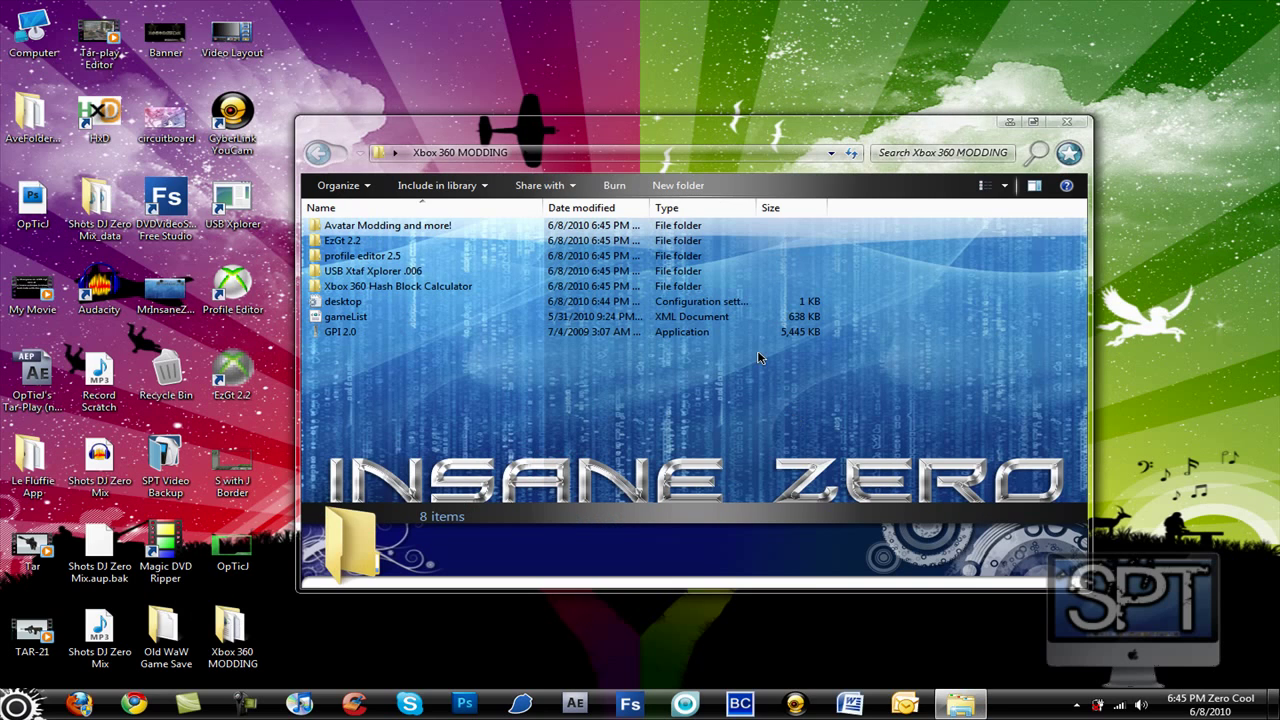
pyautogui.rightClick(416, 390)
pyautogui.moveTo(536, 395)
pyautogui.click(686, 414)
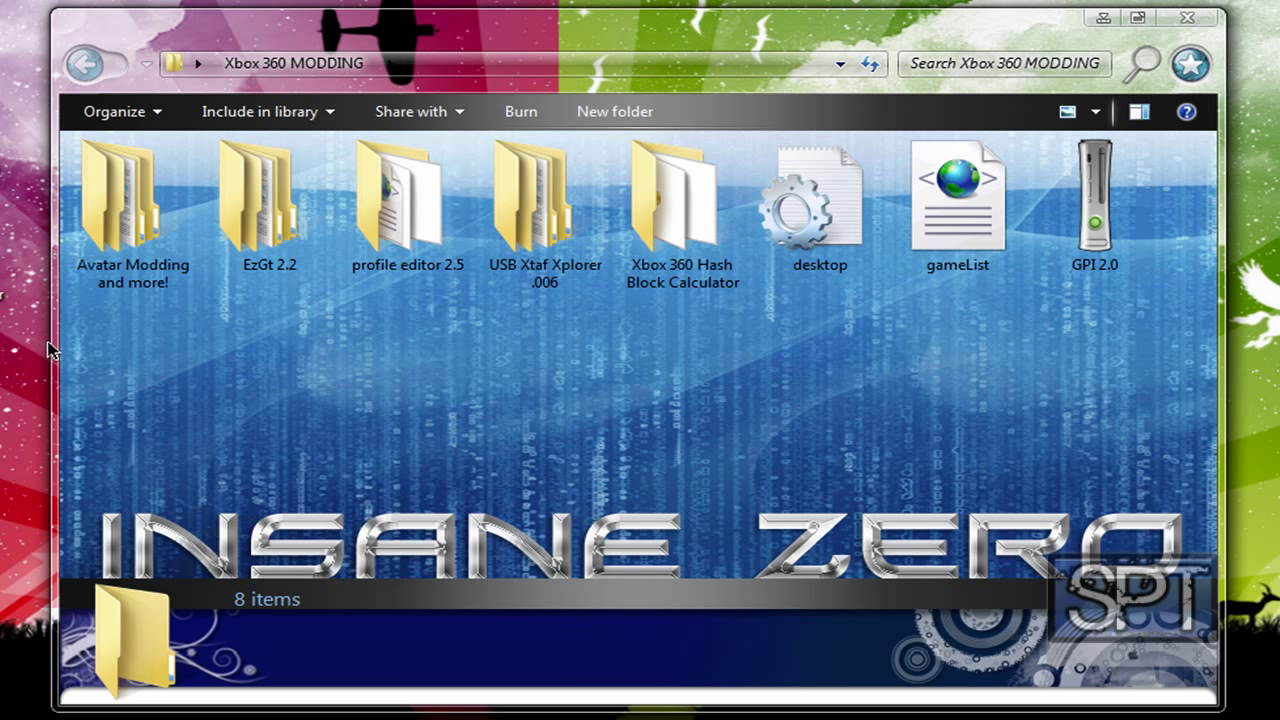
# Check the folder's context menu and the profile editor 2.5 subfolder, and return to Xbox 360 MODDING
pyautogui.click(120, 200)
pyautogui.click(423, 468)
pyautogui.rightClick(549, 381)
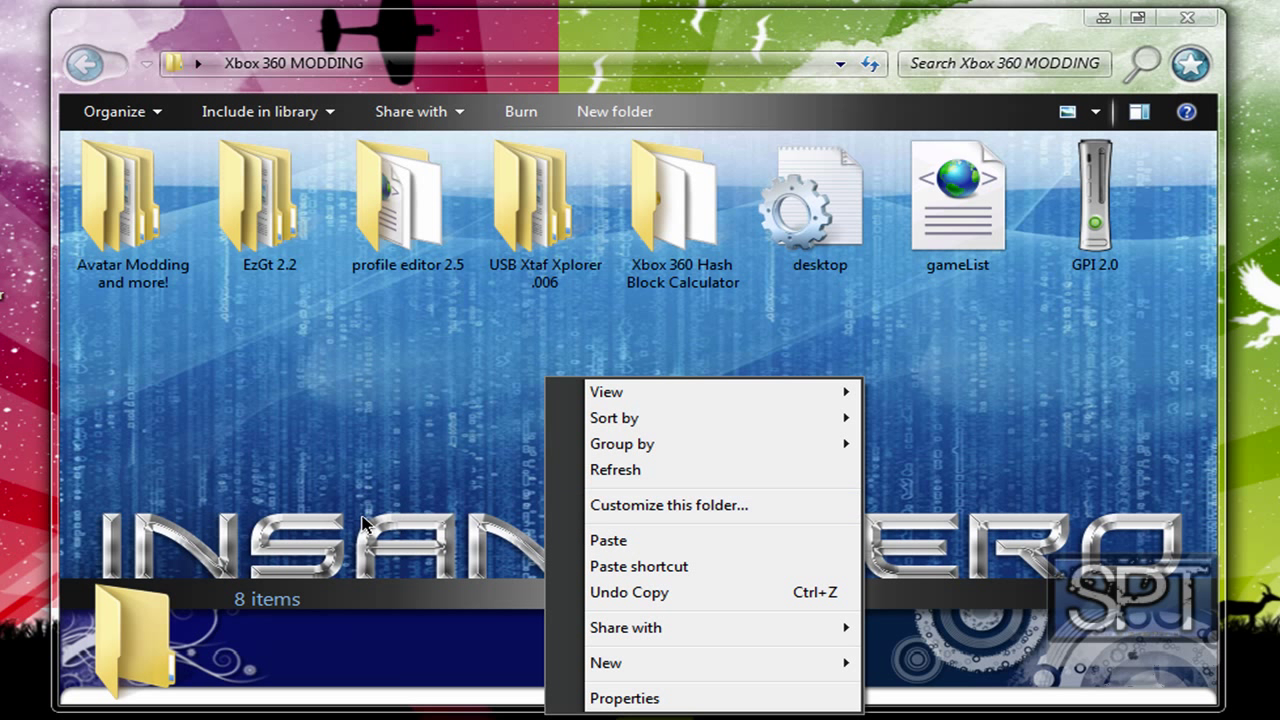
pyautogui.click(122, 582)
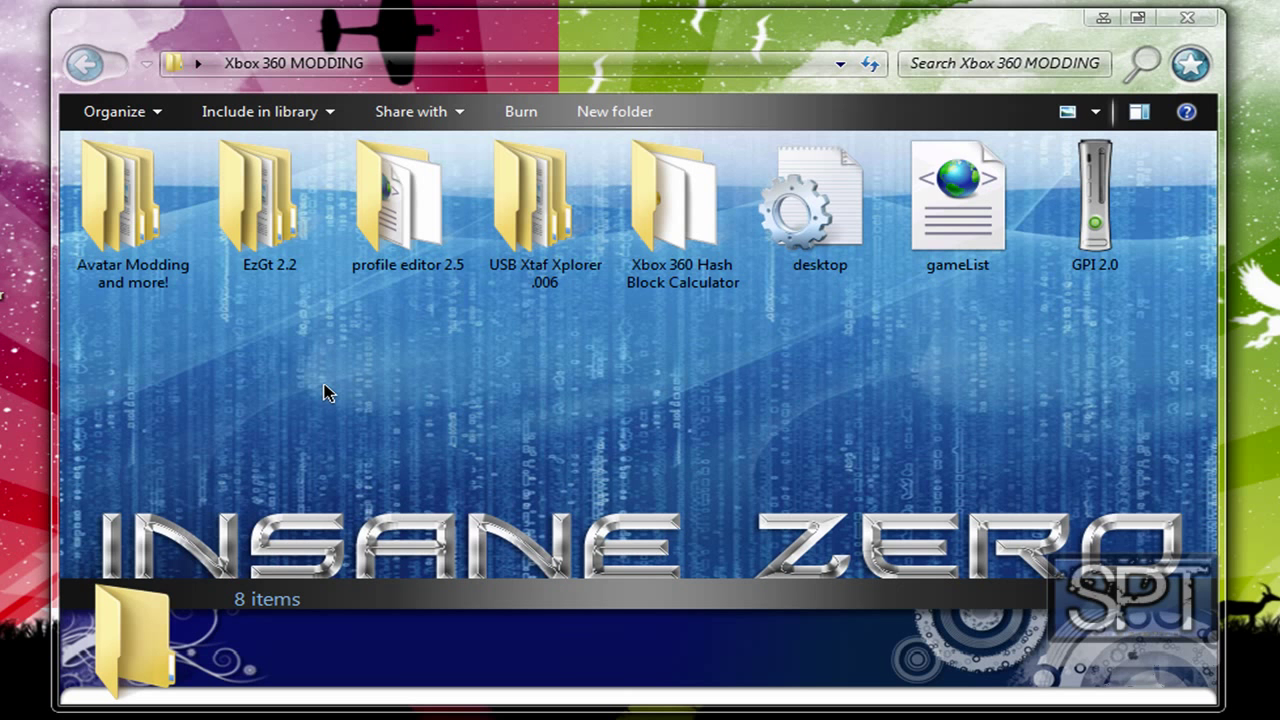
pyautogui.doubleClick(400, 272)
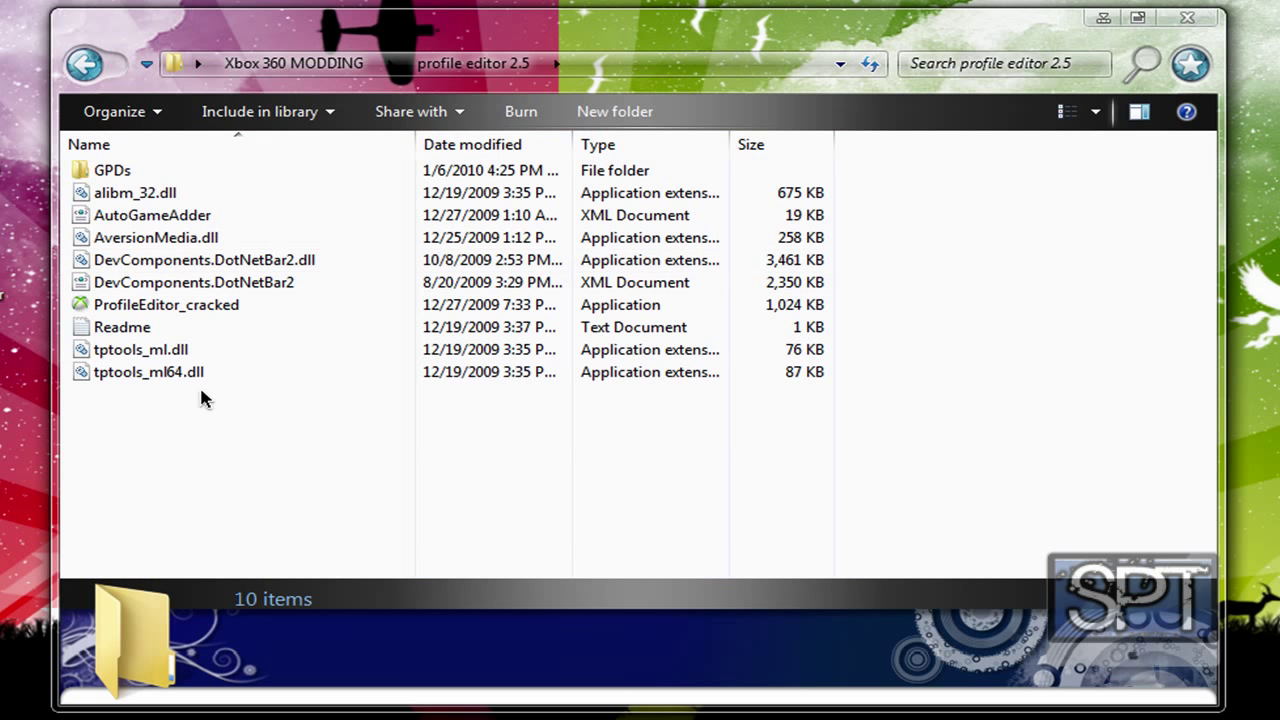
pyautogui.click(84, 63)
# Remove the background image of the Xbox 360 MODDING folder in its folder background properties
pyautogui.rightClick(486, 372)
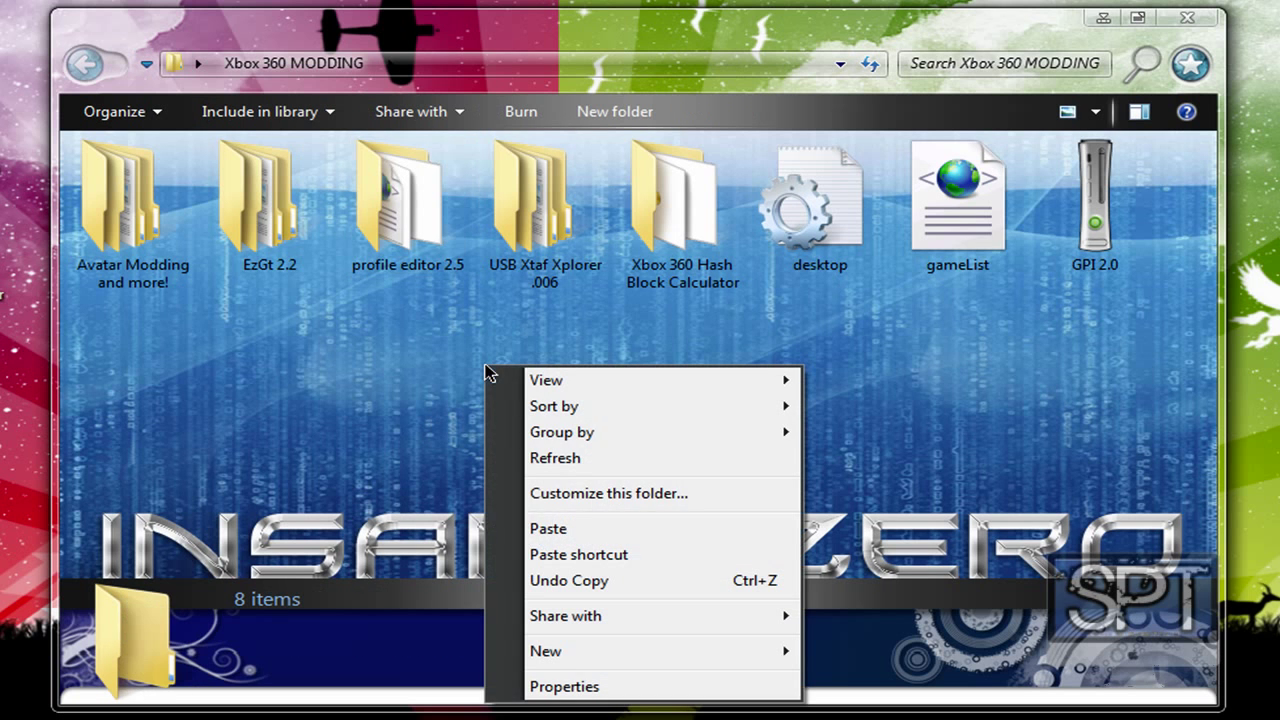
pyautogui.click(605, 493)
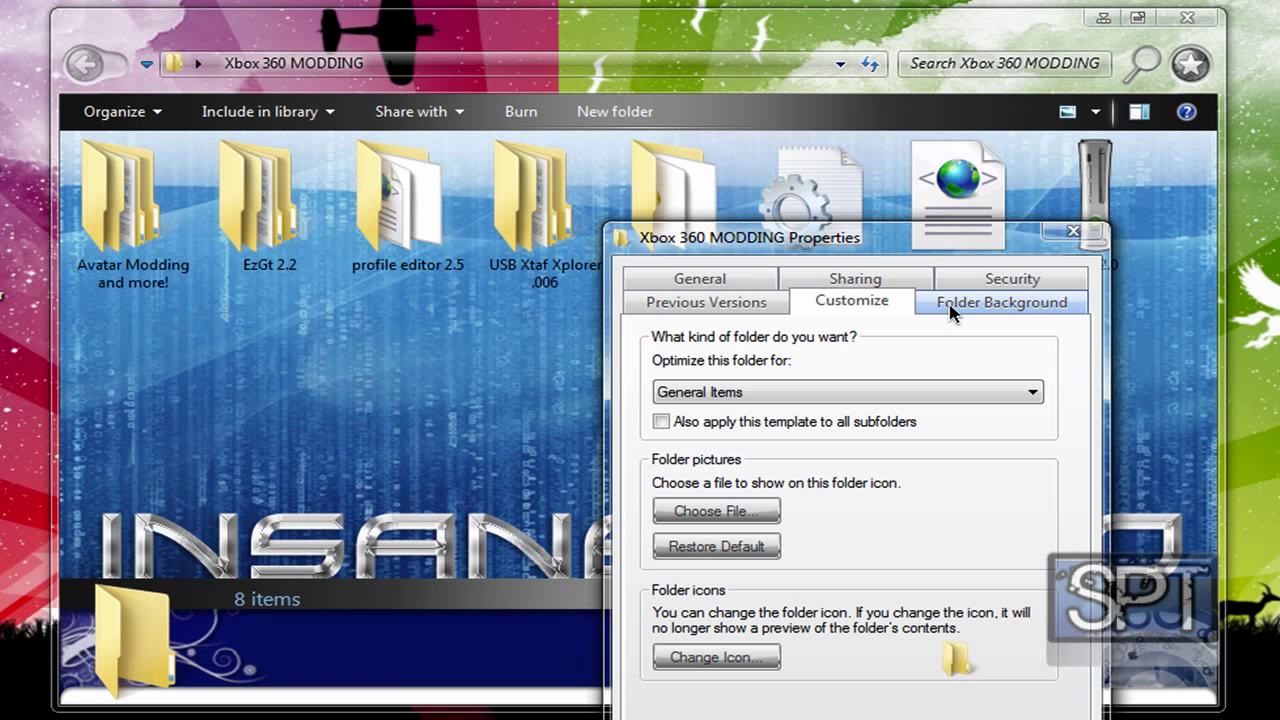
pyautogui.click(1000, 312)
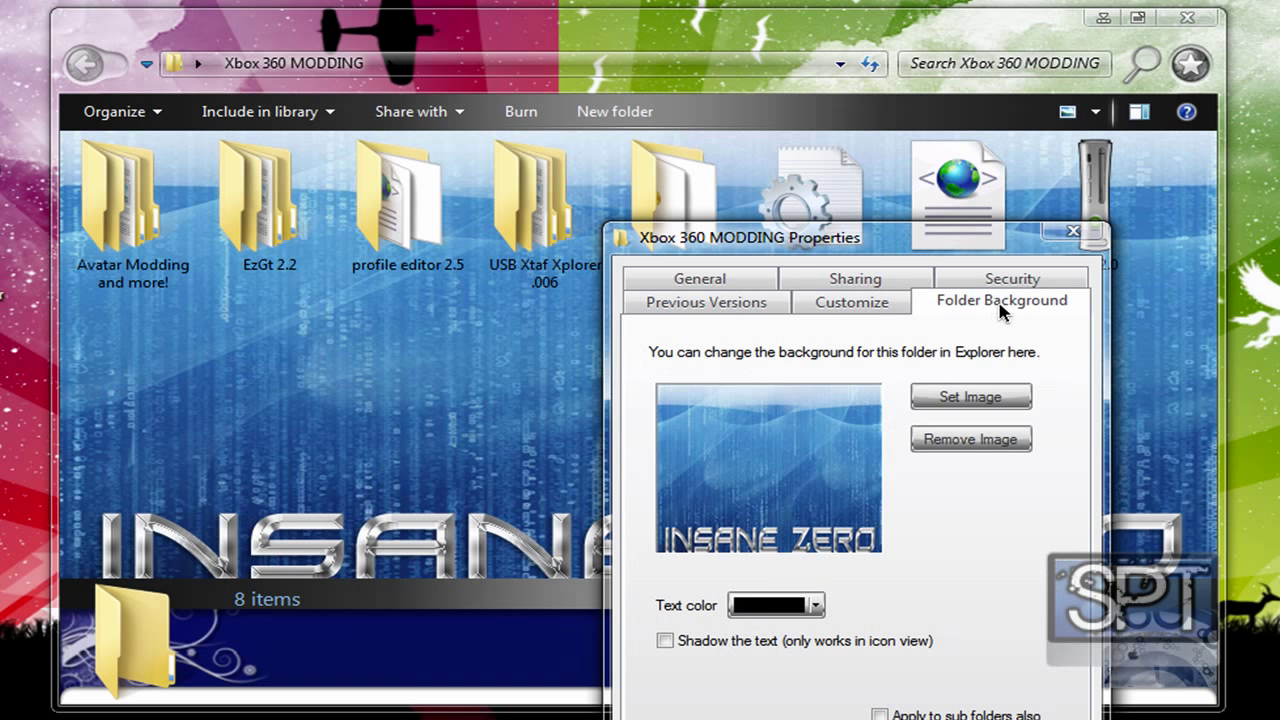
pyautogui.click(970, 440)
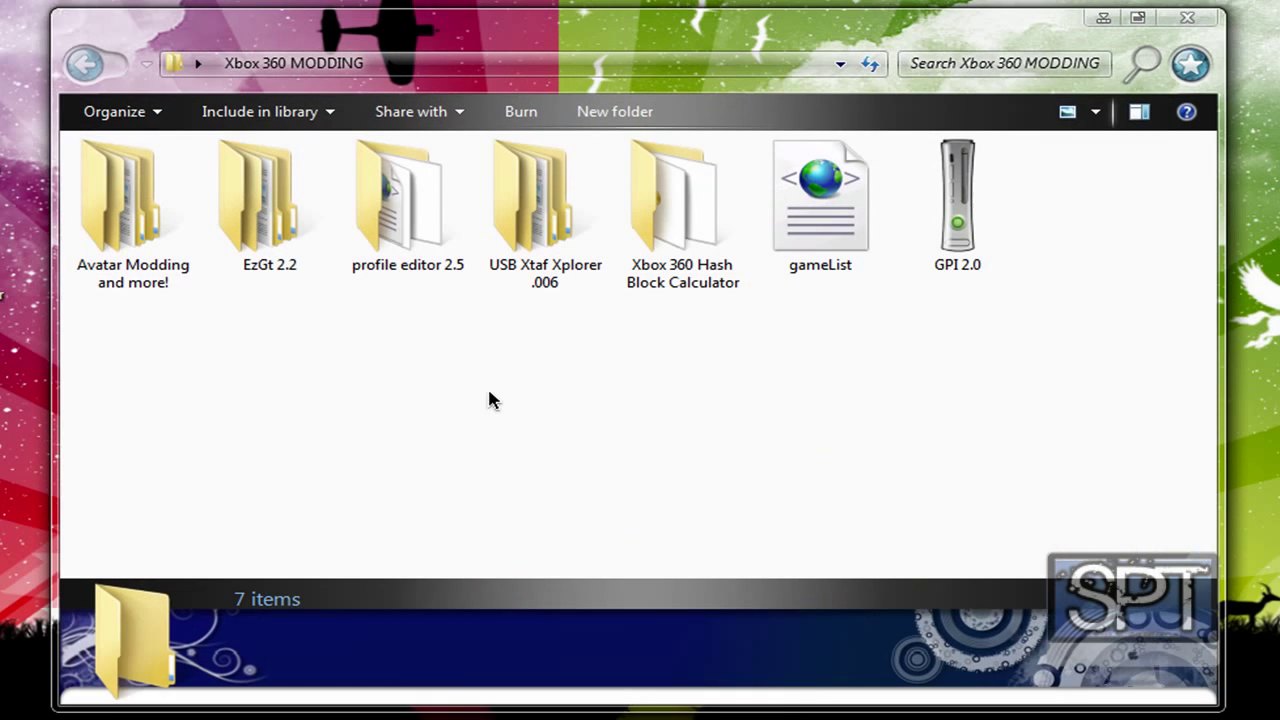
# Set the iPhone picture from Random pics as the Xbox 360 MODDING folder's background and apply it
pyautogui.rightClick(492, 397)
pyautogui.click(540, 522)
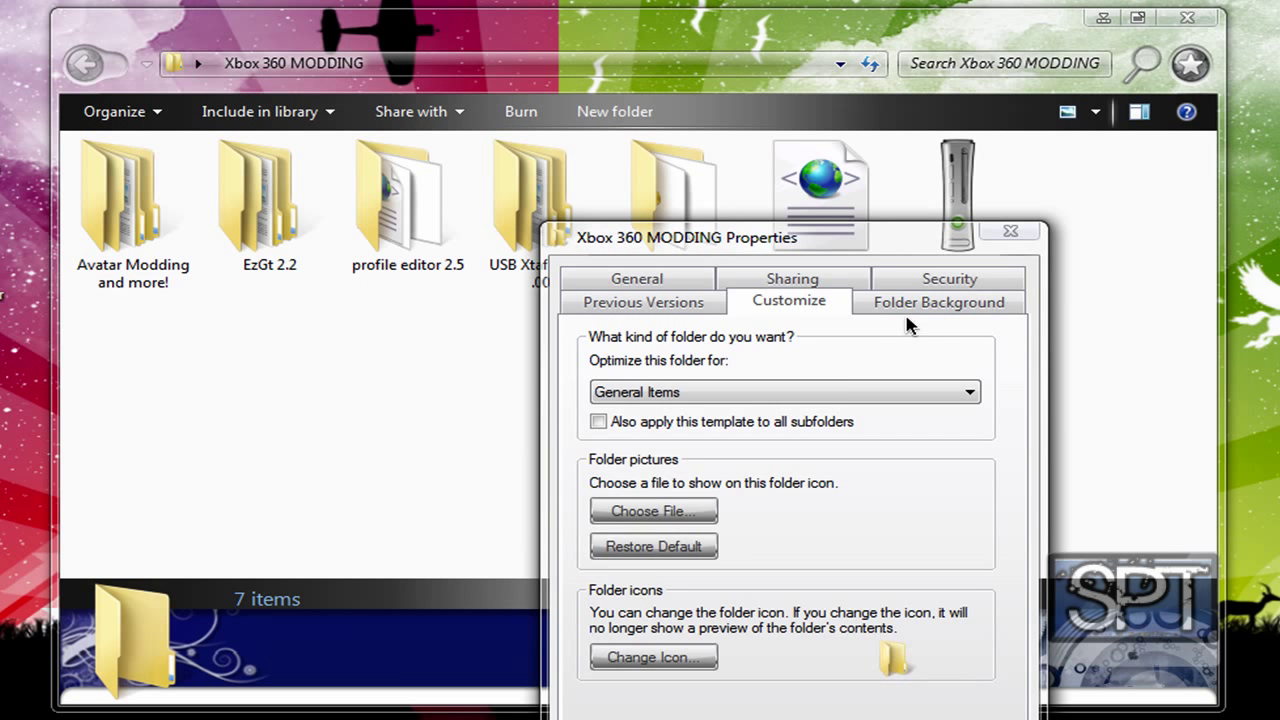
pyautogui.click(906, 310)
pyautogui.click(882, 403)
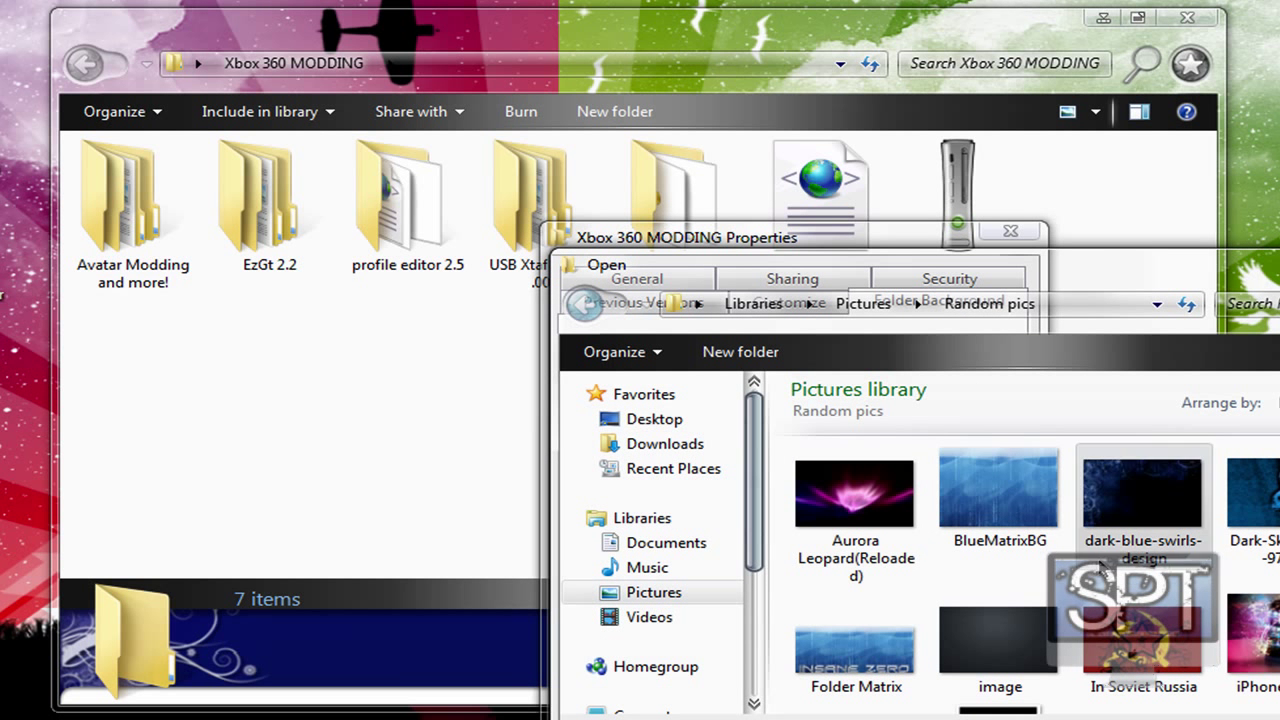
pyautogui.doubleClick(1254, 640)
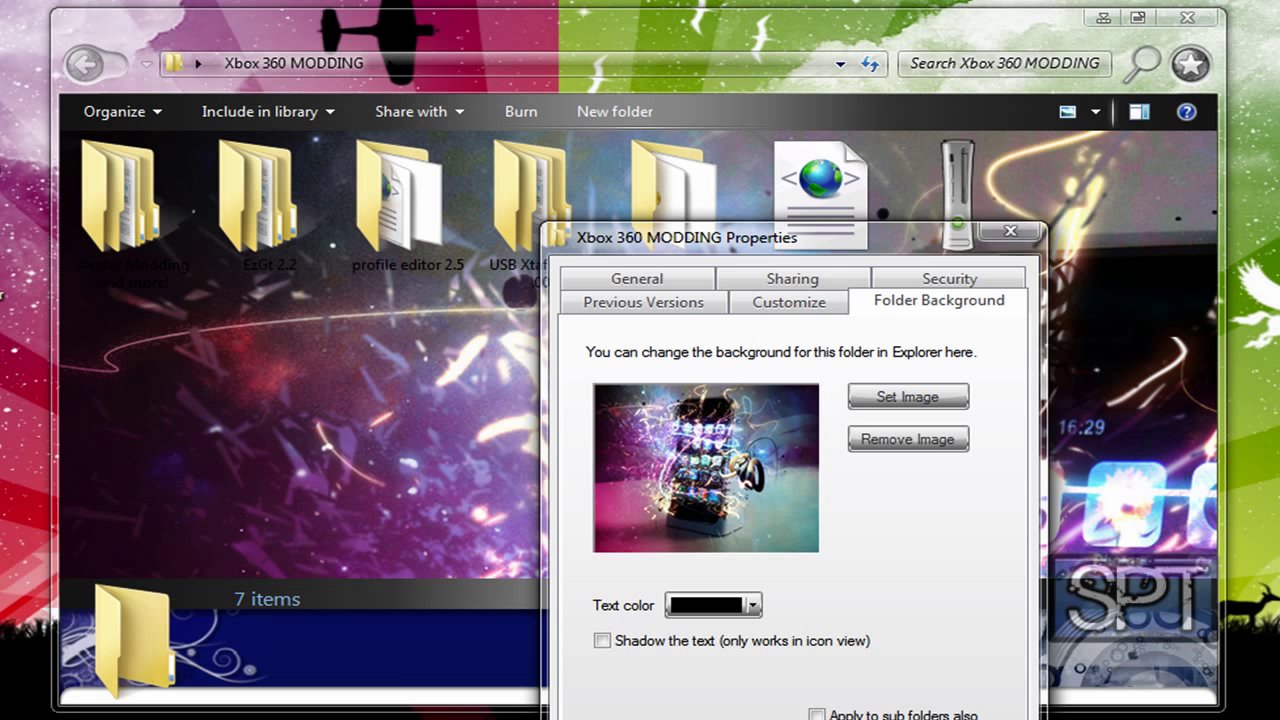
pyautogui.press('Return')
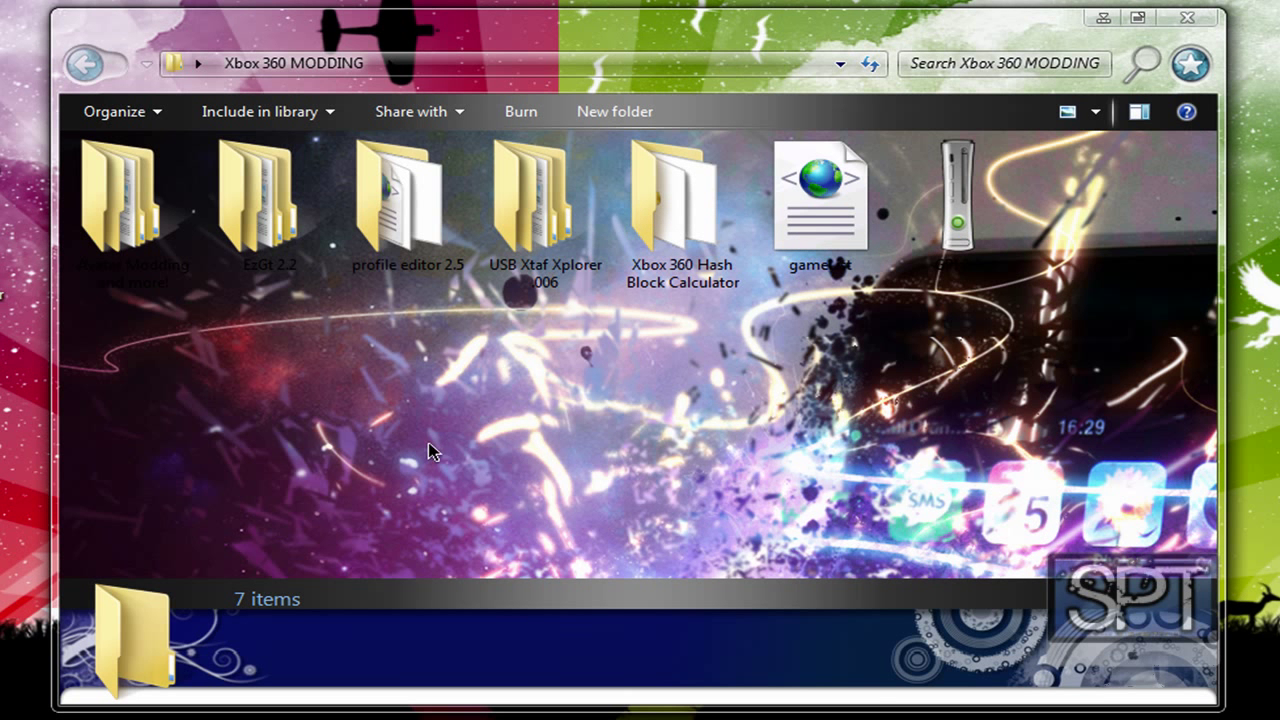
# Set the Folder Matrix picture from Random pics as the Xbox 360 MODDING folder's background and apply it
pyautogui.rightClick(563, 364)
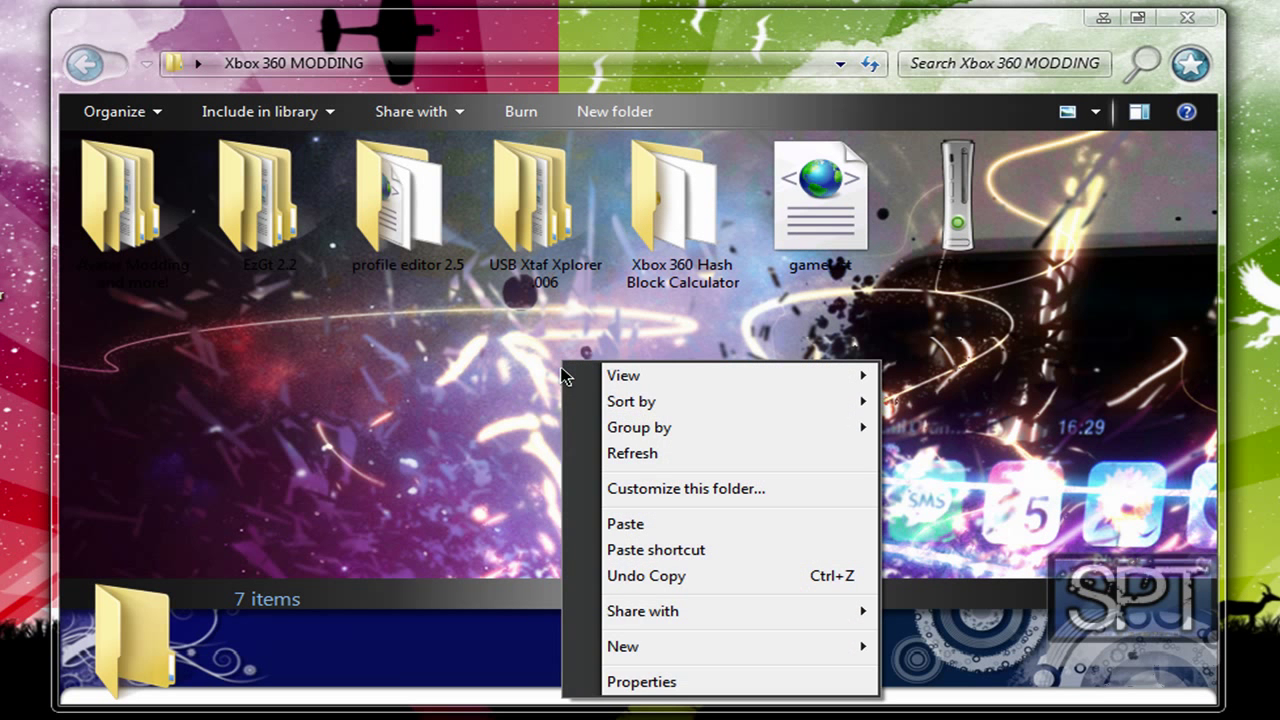
pyautogui.click(650, 490)
pyautogui.click(1003, 310)
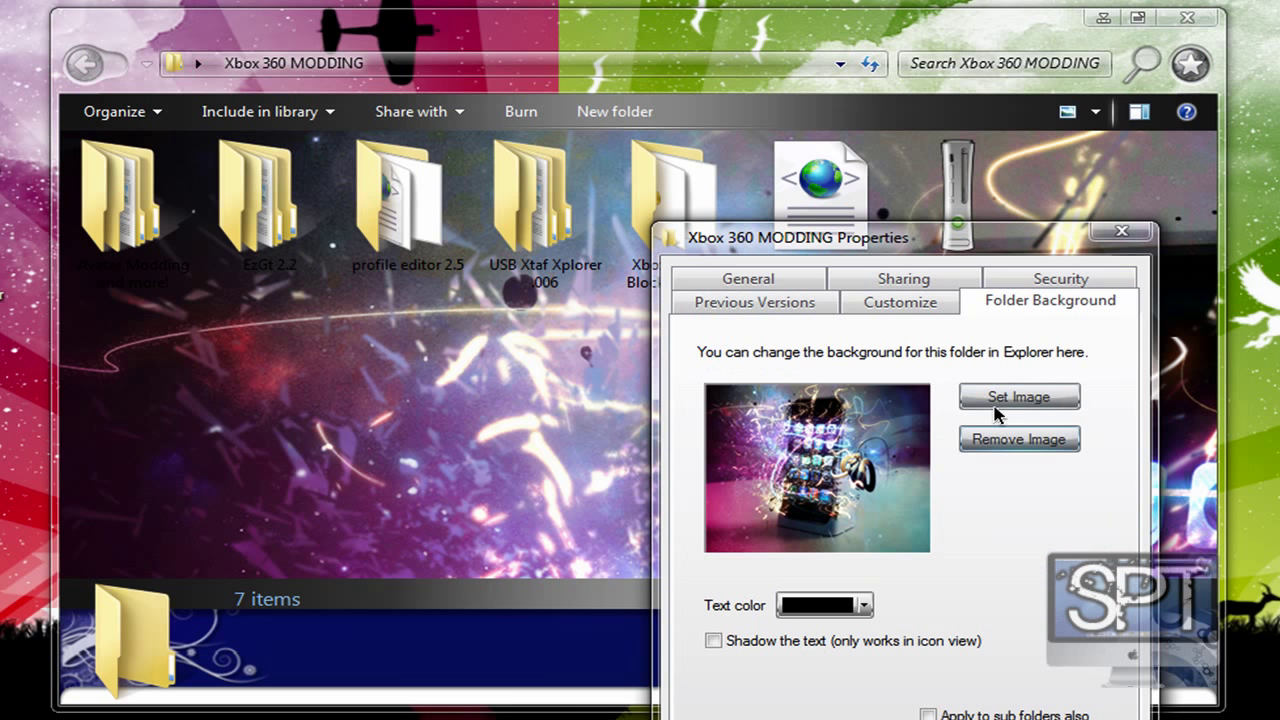
pyautogui.click(996, 400)
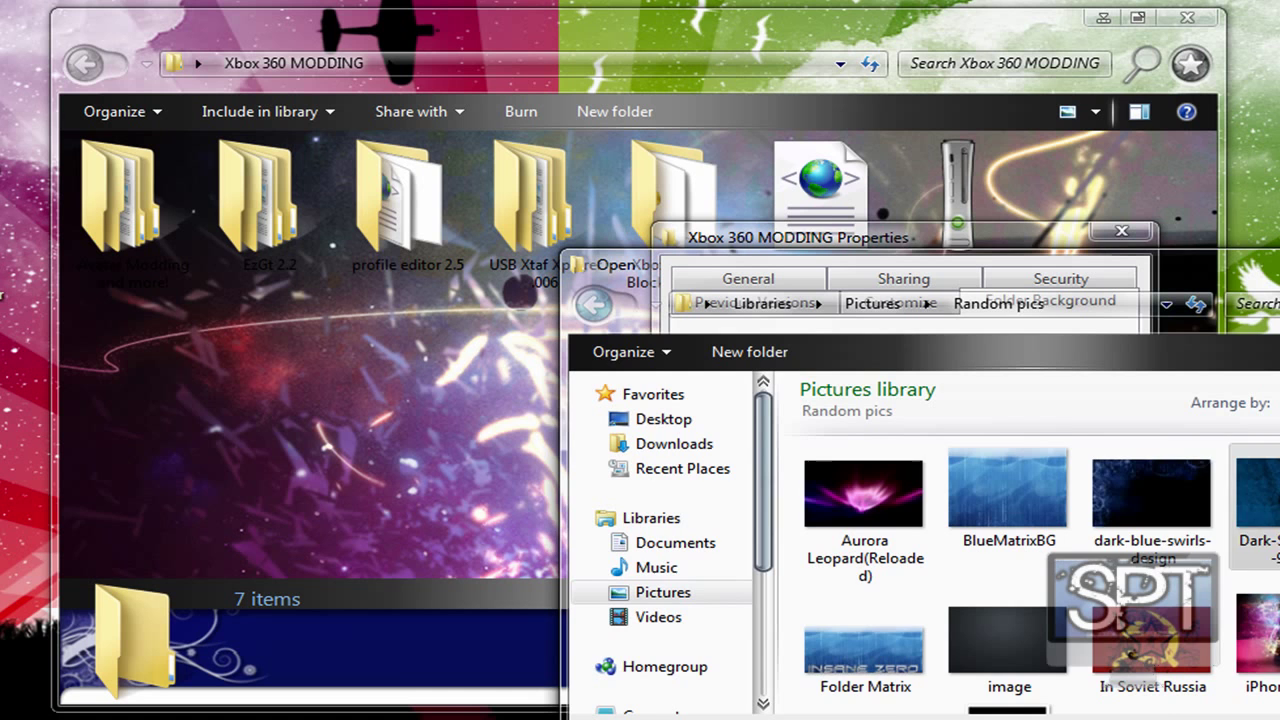
pyautogui.doubleClick(862, 680)
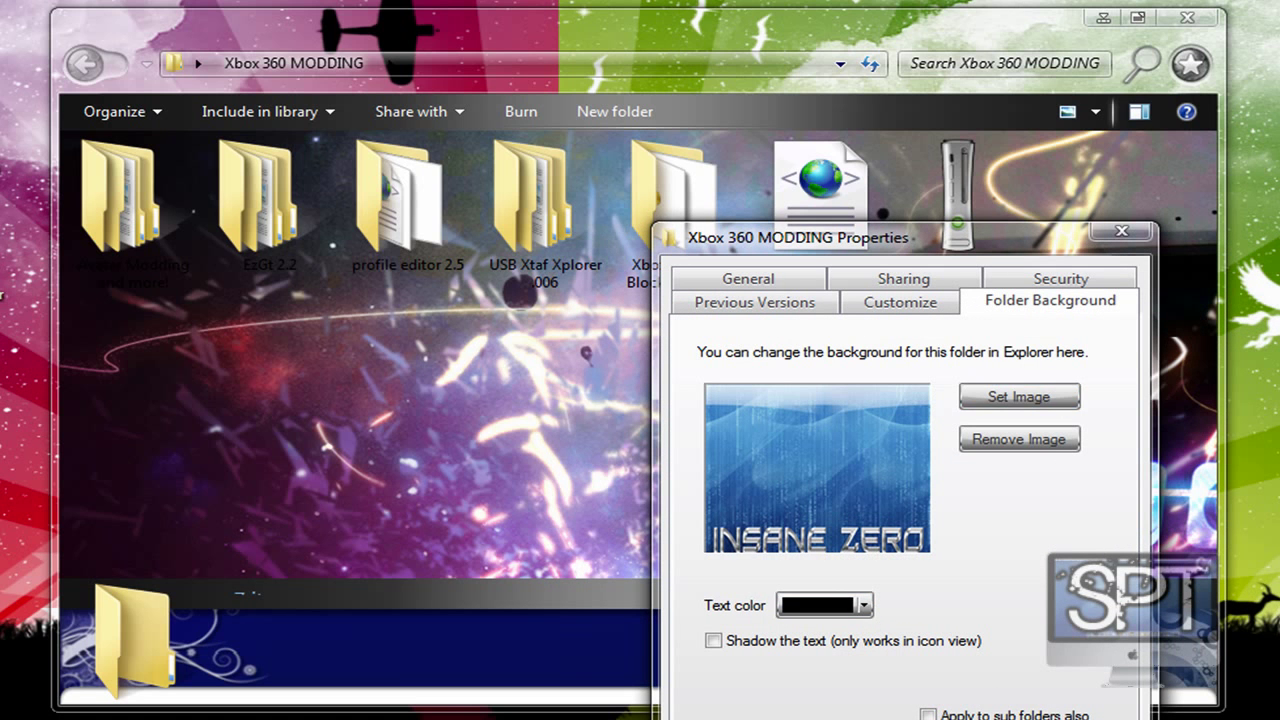
pyautogui.press('Return')
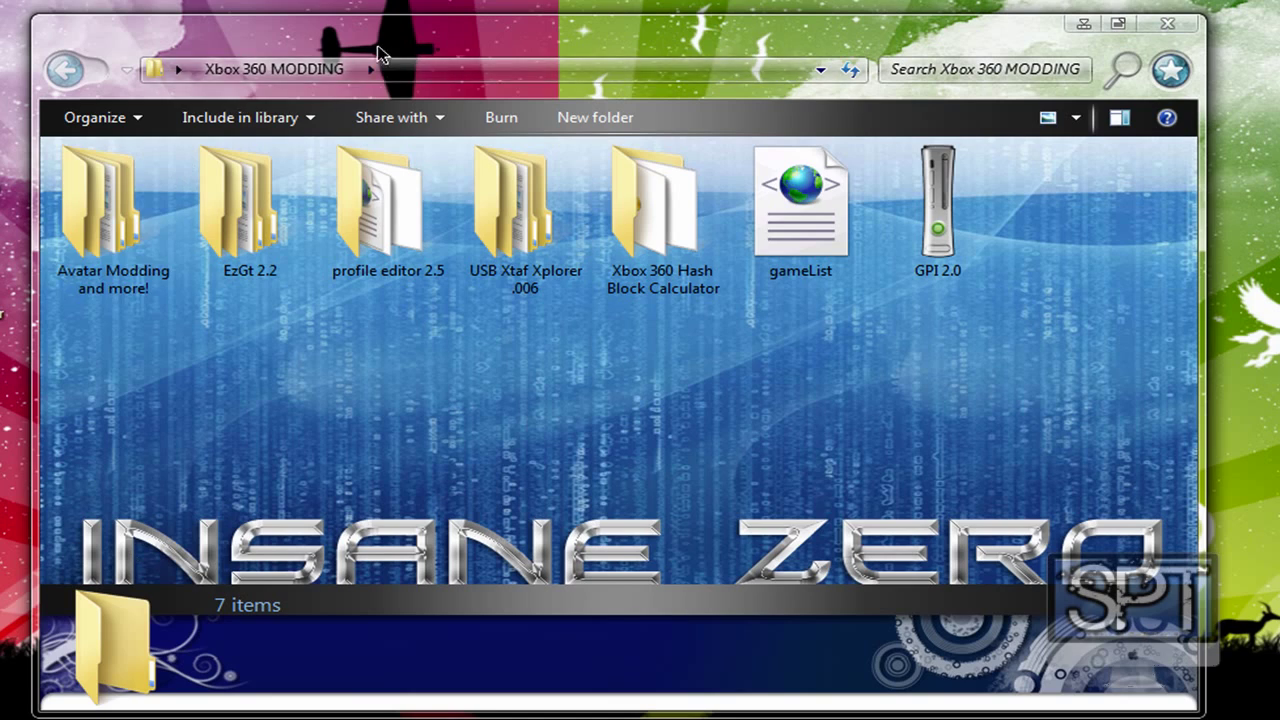
# Shift the folder window slightly, then maximize and restore it to check how the background fills the larger area
pyautogui.moveTo(380, 55); pyautogui.dragTo(409, 49)
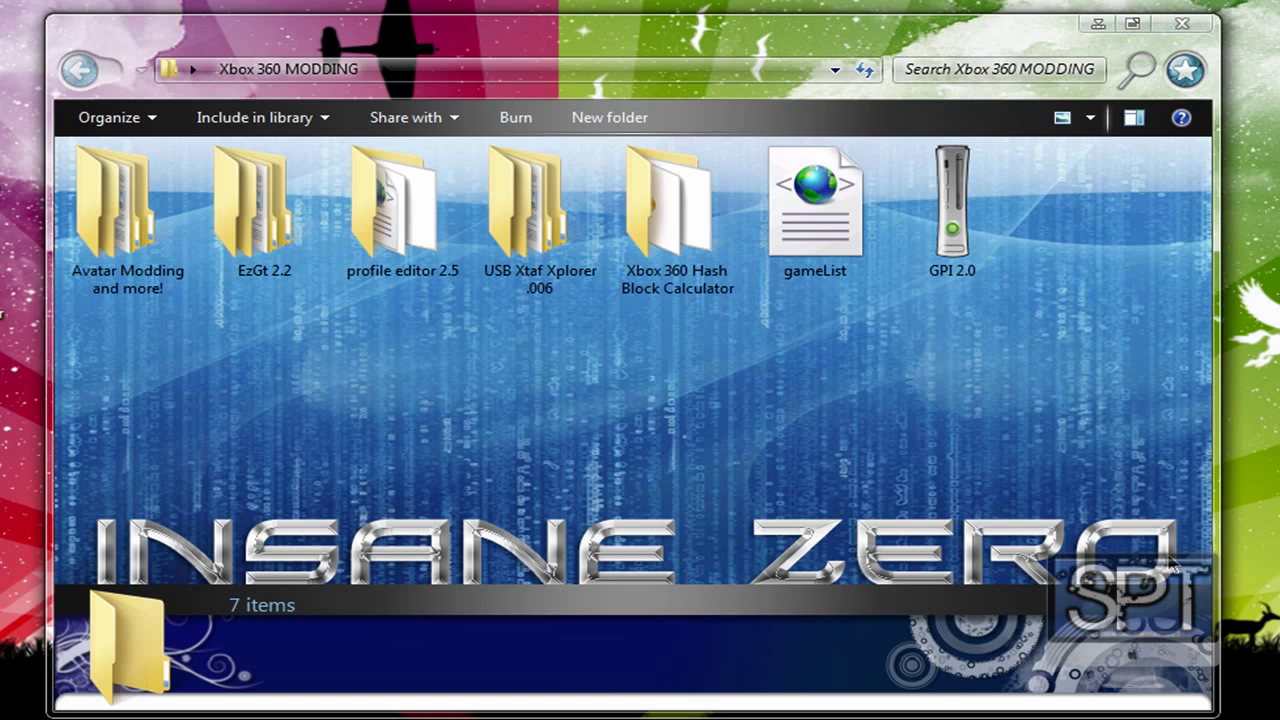
pyautogui.doubleClick(626, 39)
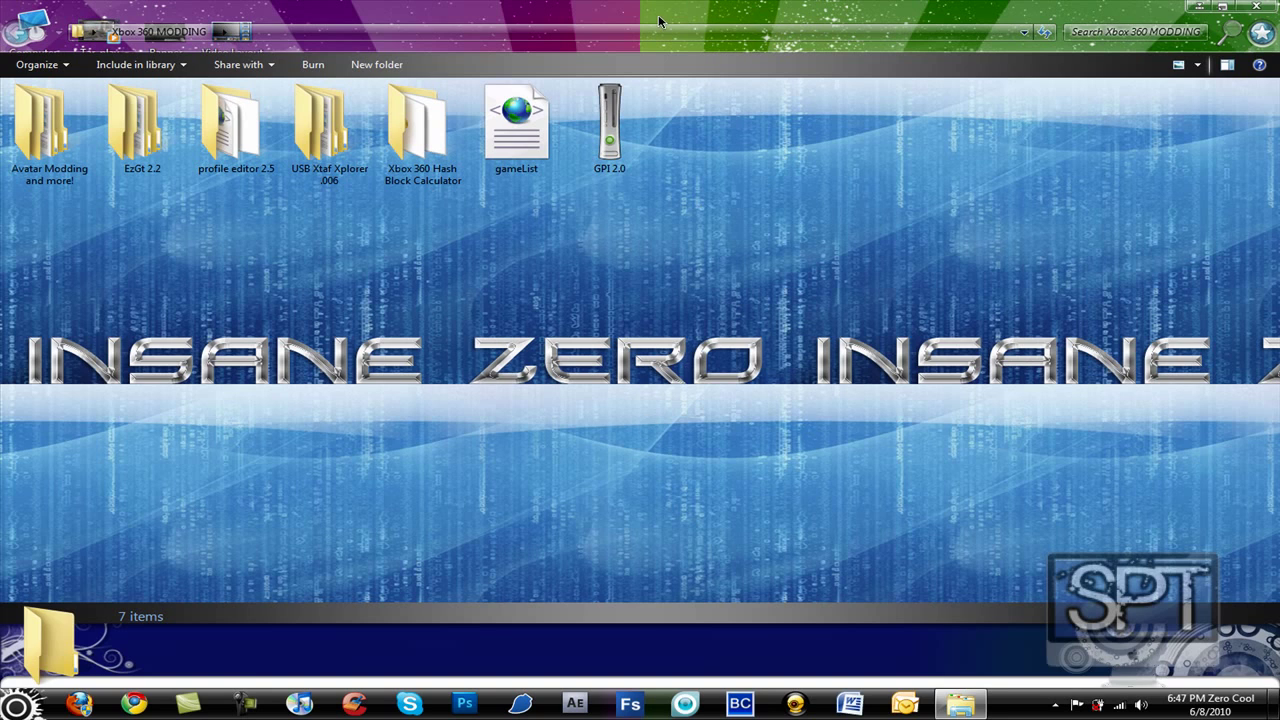
pyautogui.doubleClick(658, 20)
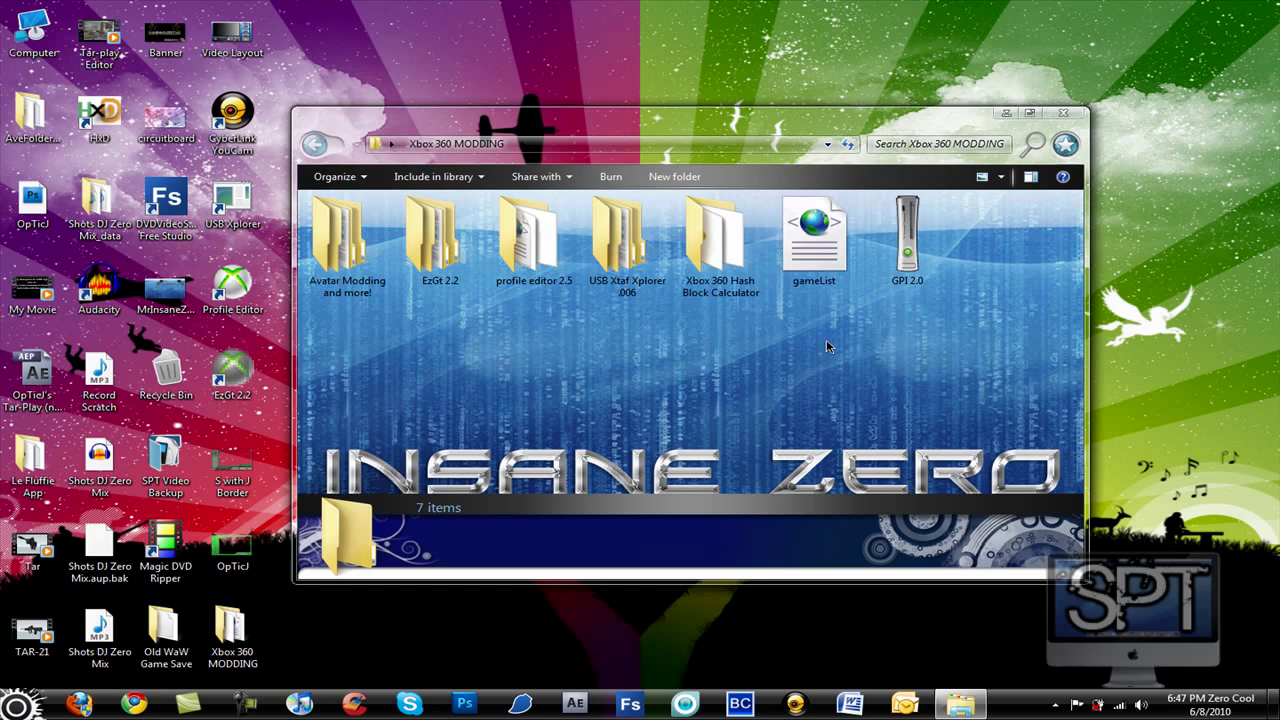
# Search for and launch Snipping Tool, and capture the file area of the Xbox 360 MODDING window with its background
pyautogui.click(16, 704)
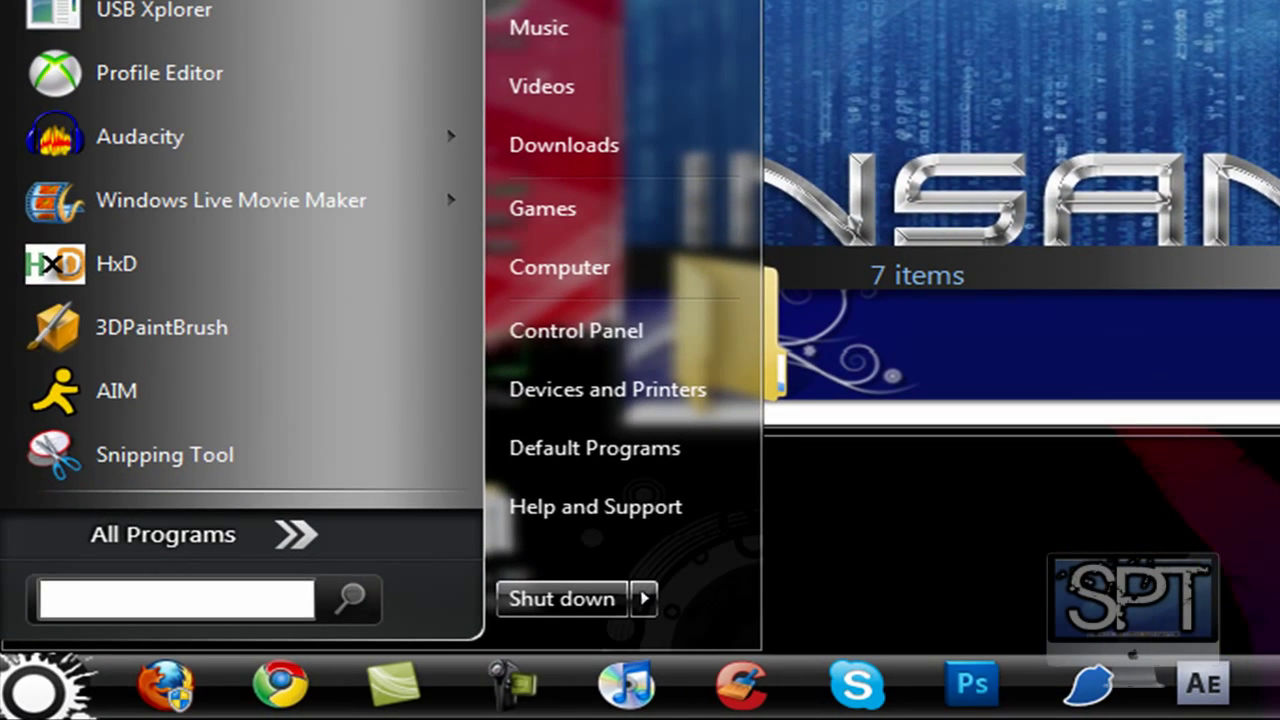
pyautogui.write('snip')
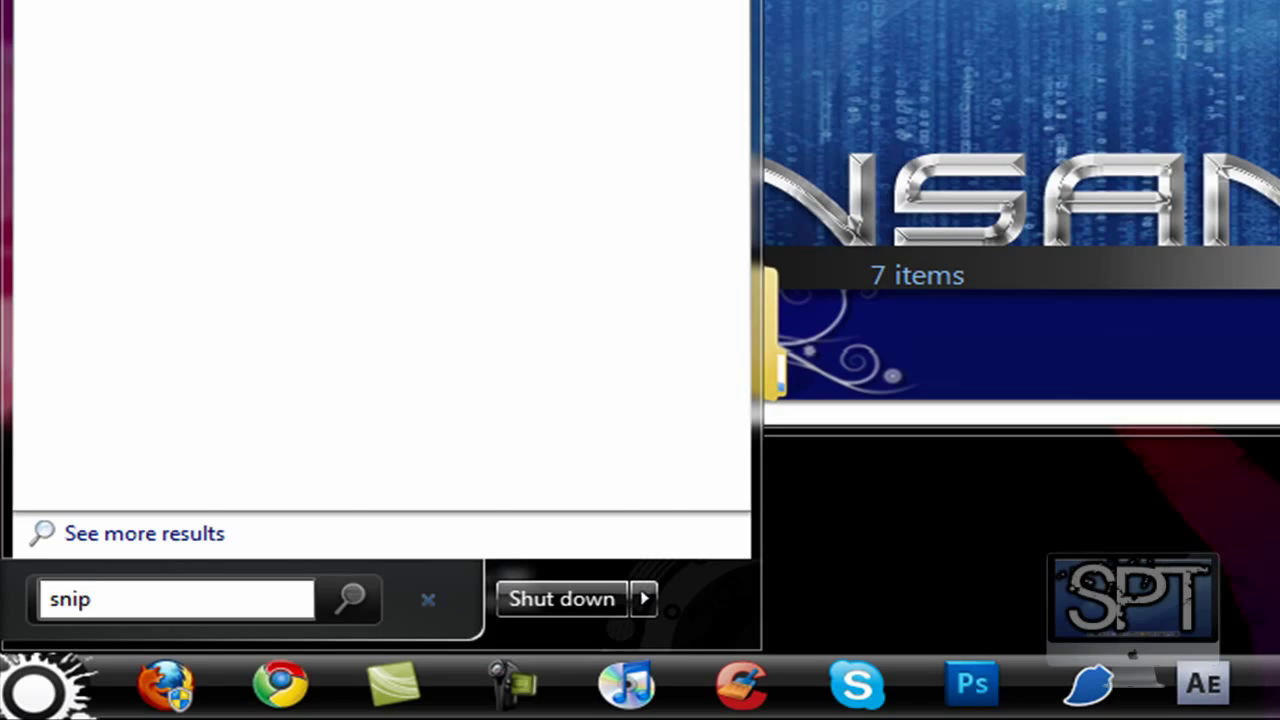
pyautogui.press('Escape')
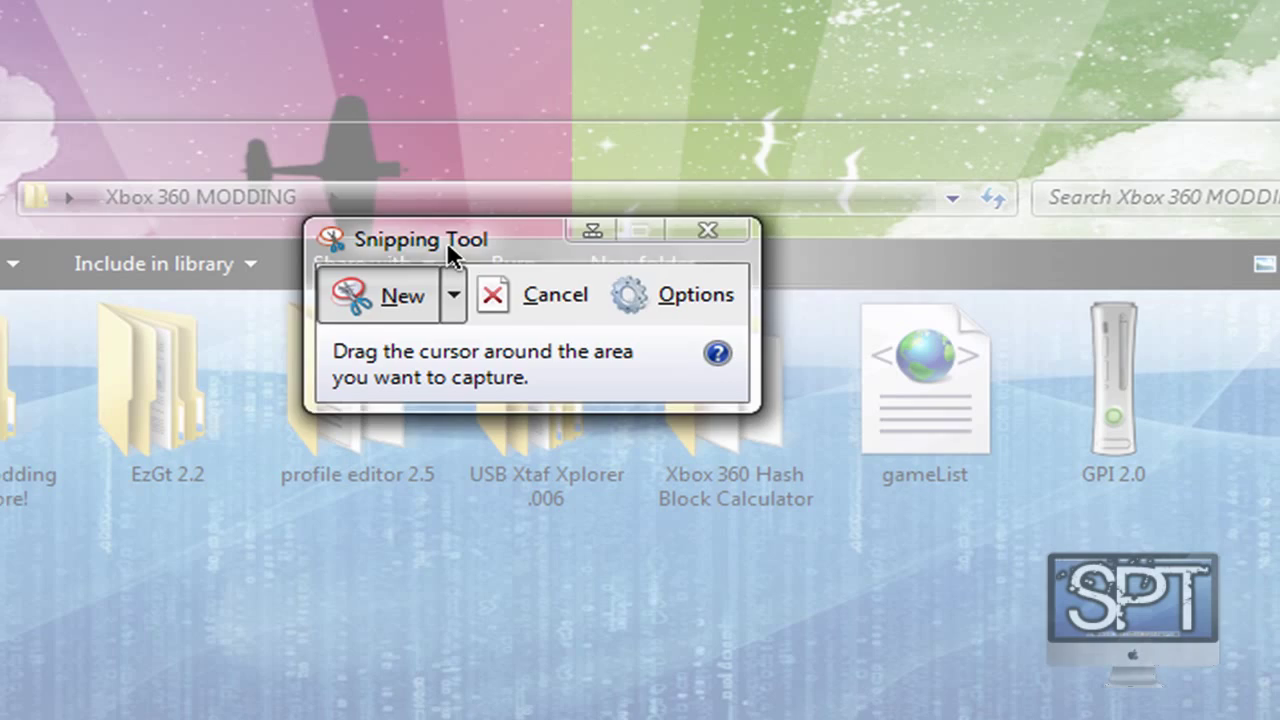
pyautogui.moveTo(586, 168); pyautogui.dragTo(576, 62)
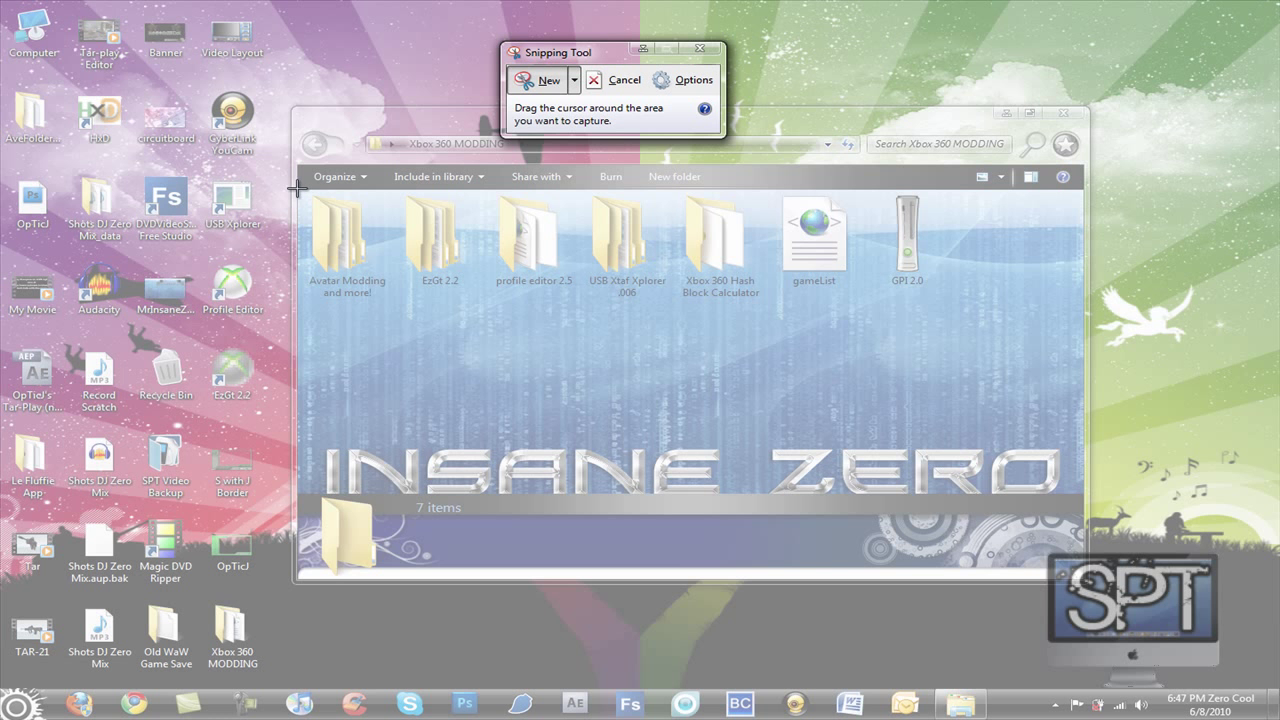
pyautogui.moveTo(298, 188); pyautogui.dragTo(1082, 494)
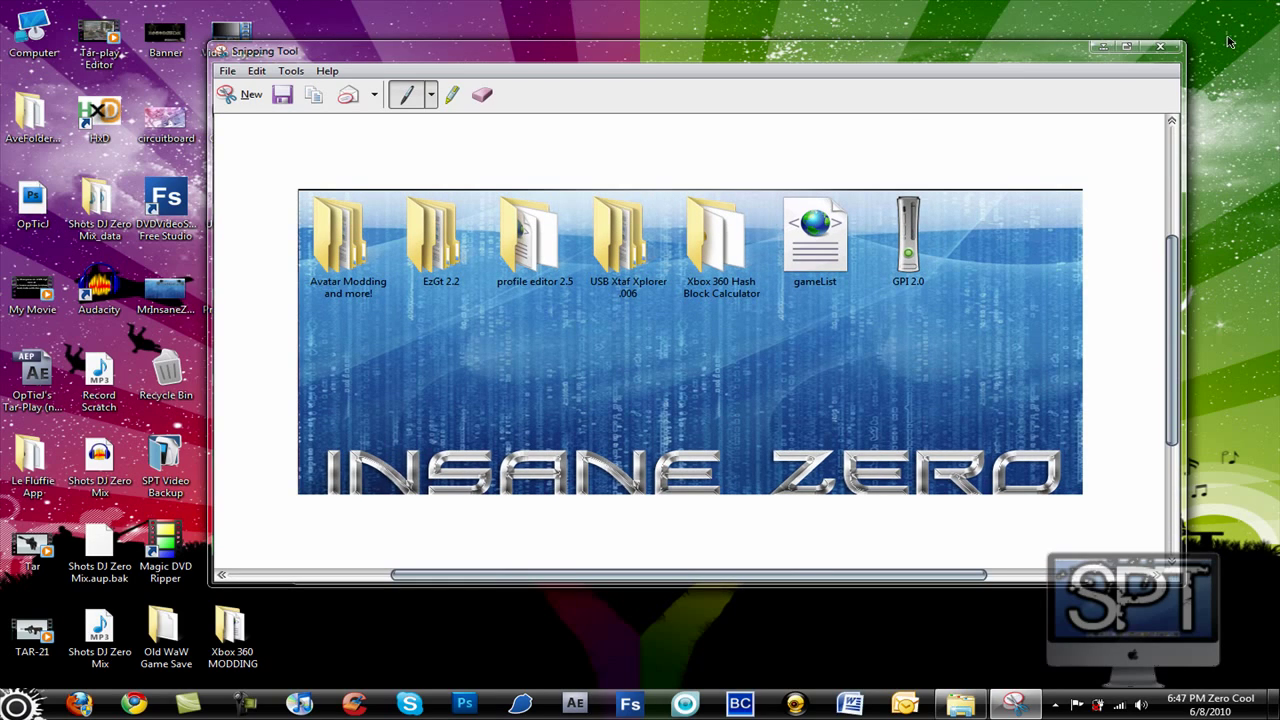
# Close Snipping Tool without saving the snip, and view the saved Capture image in Windows Photo Viewer
pyautogui.click(1160, 46)
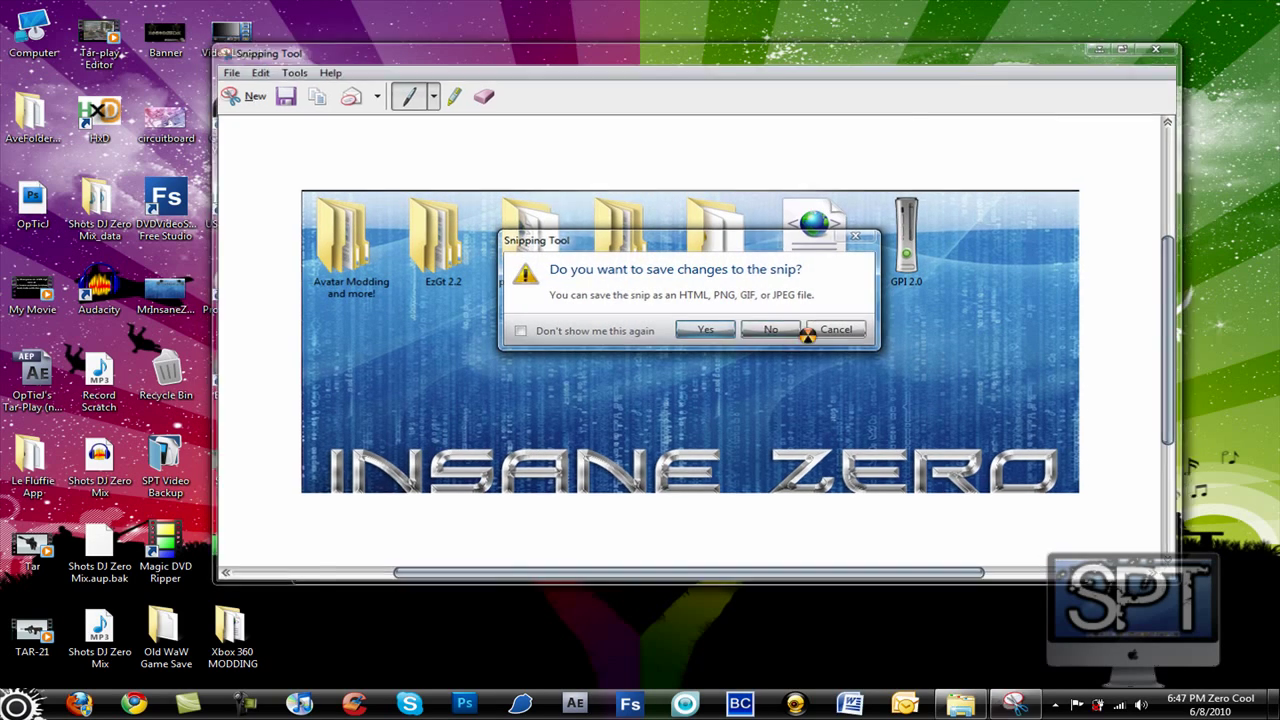
pyautogui.click(796, 329)
pyautogui.click(18, 704)
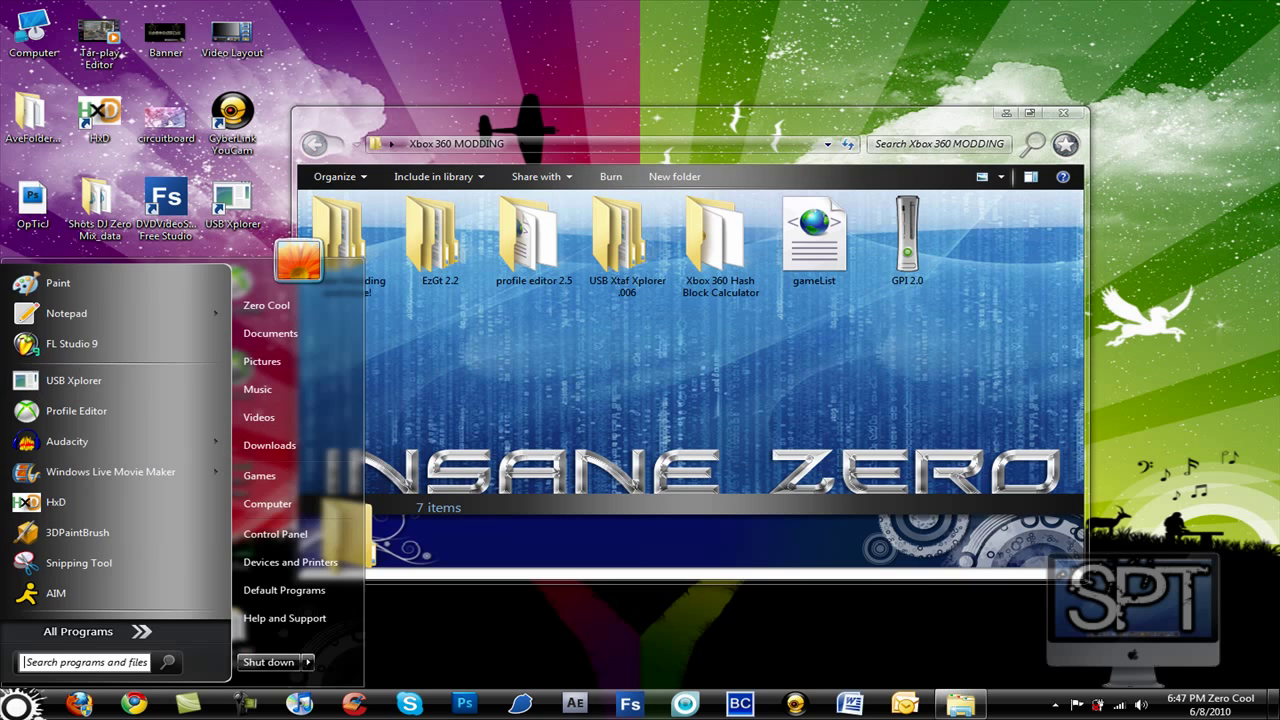
pyautogui.click(350, 362)
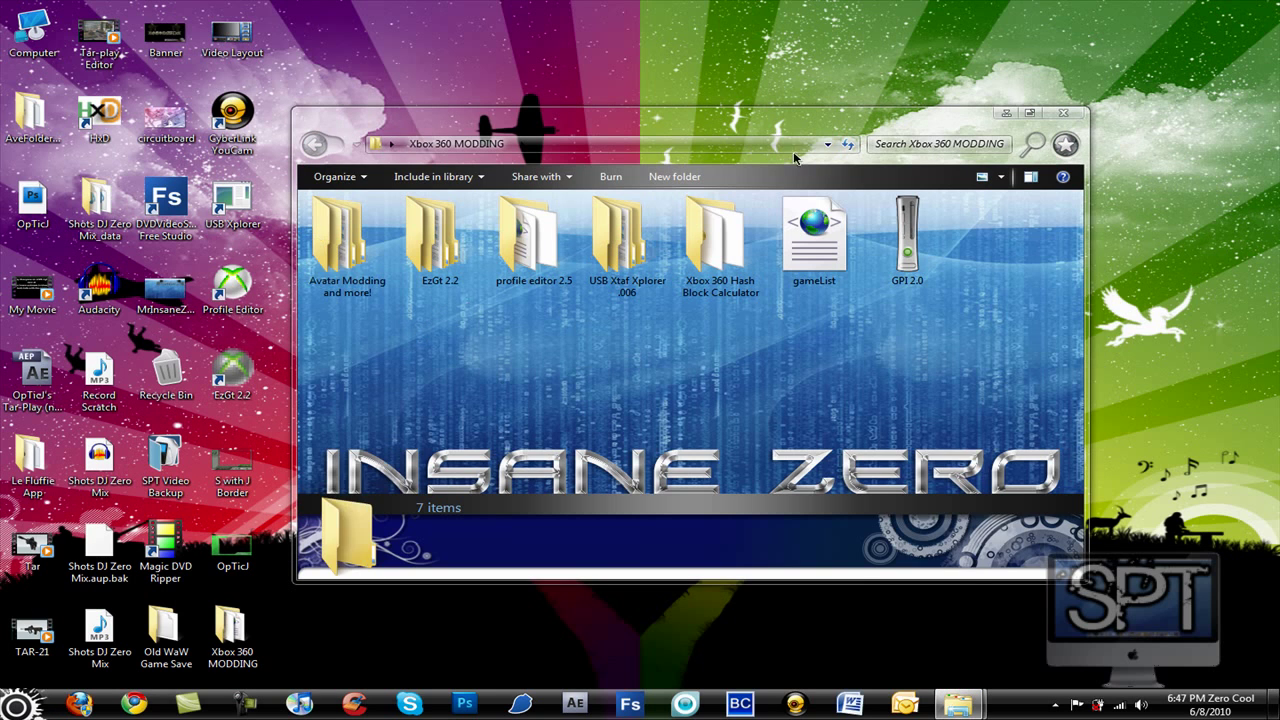
pyautogui.doubleClick(755, 363)
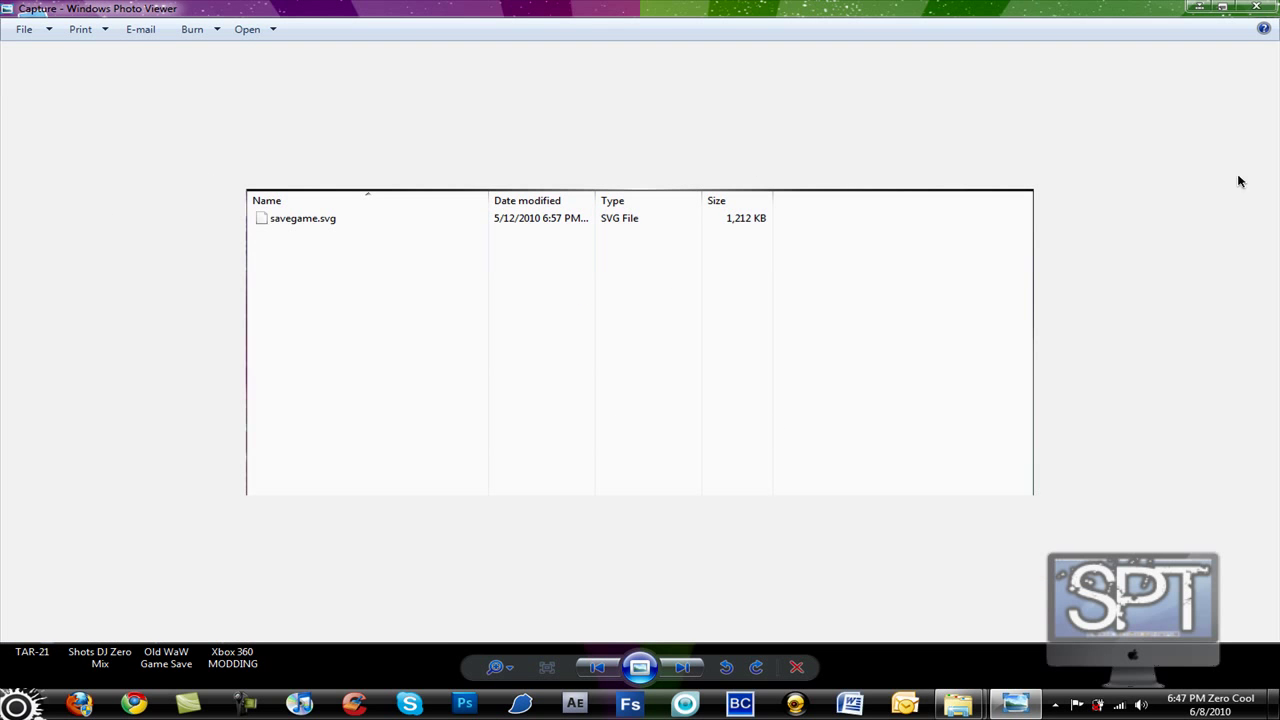
pyautogui.click(1256, 7)
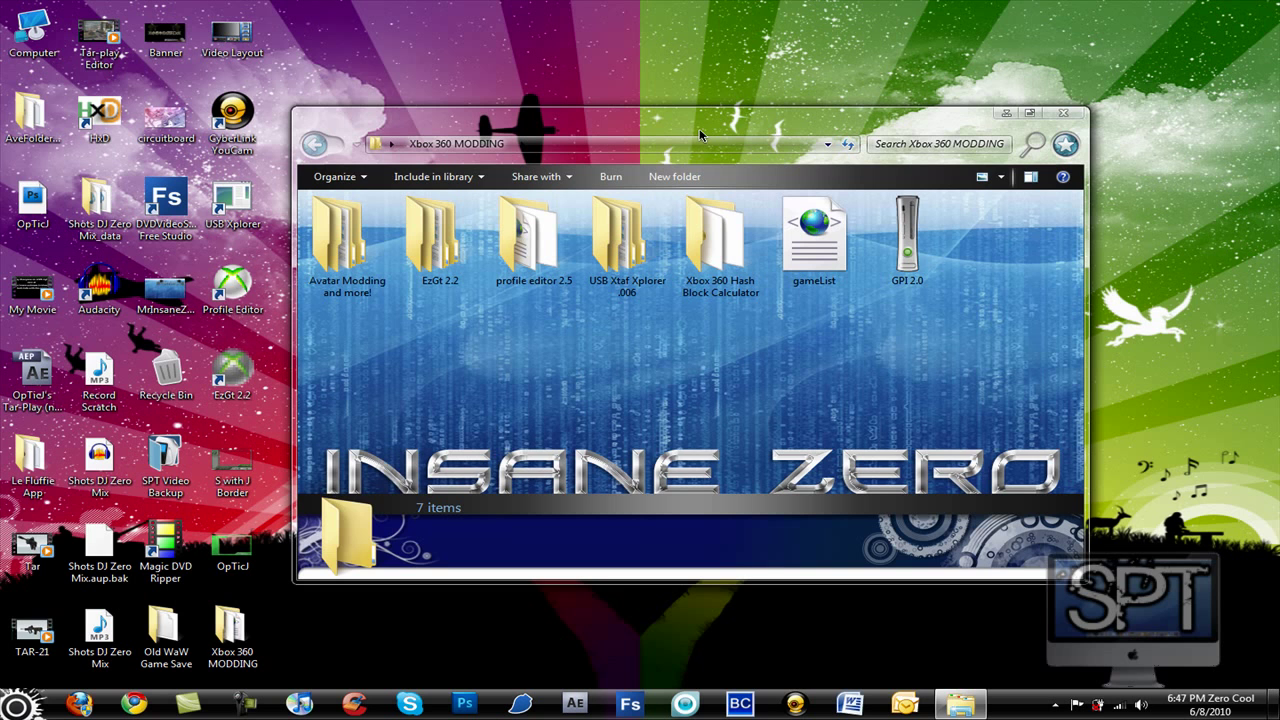
# Set the text color to white in the Xbox 360 MODDING folder's background properties
pyautogui.moveTo(699, 128); pyautogui.dragTo(664, 115)
pyautogui.rightClick(529, 387)
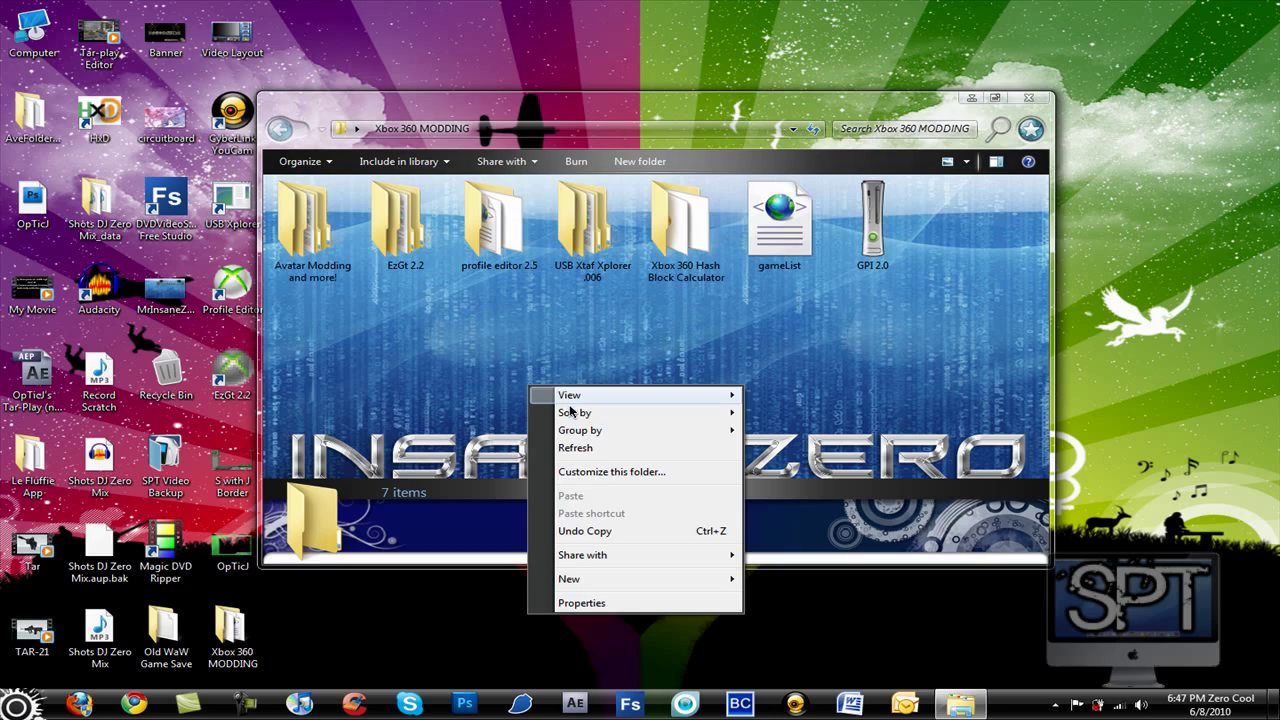
pyautogui.click(594, 472)
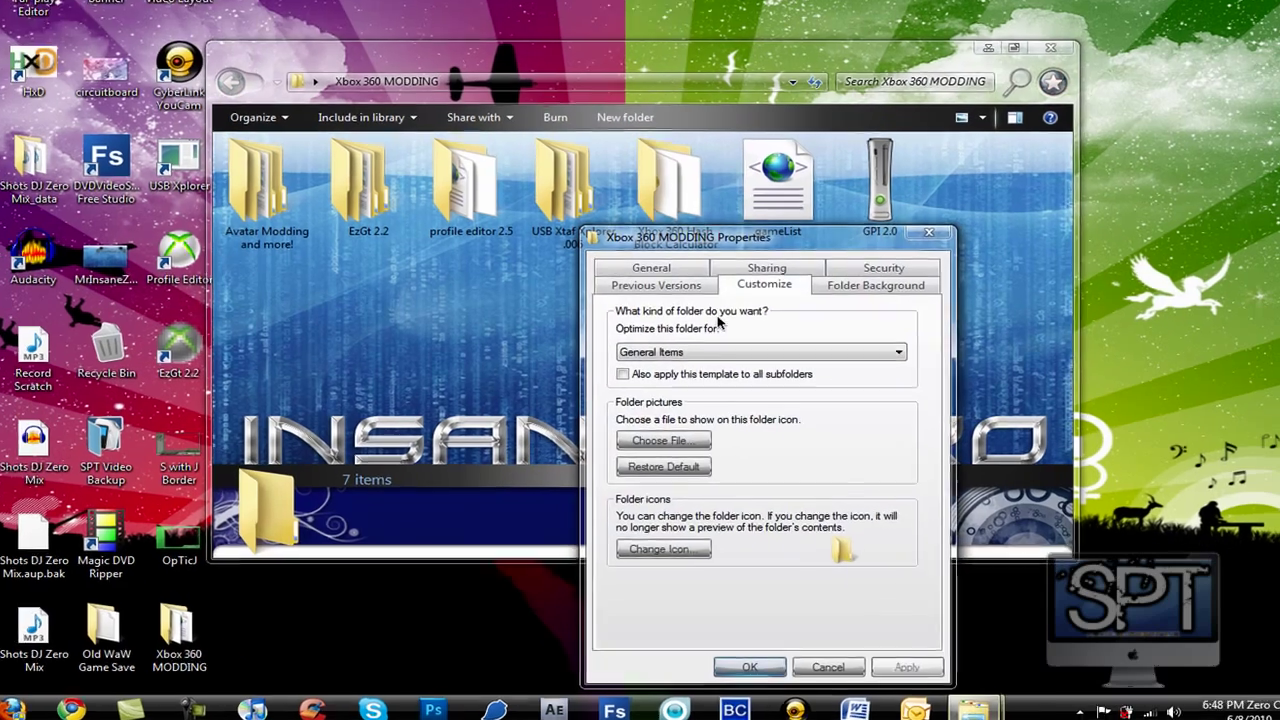
pyautogui.click(868, 298)
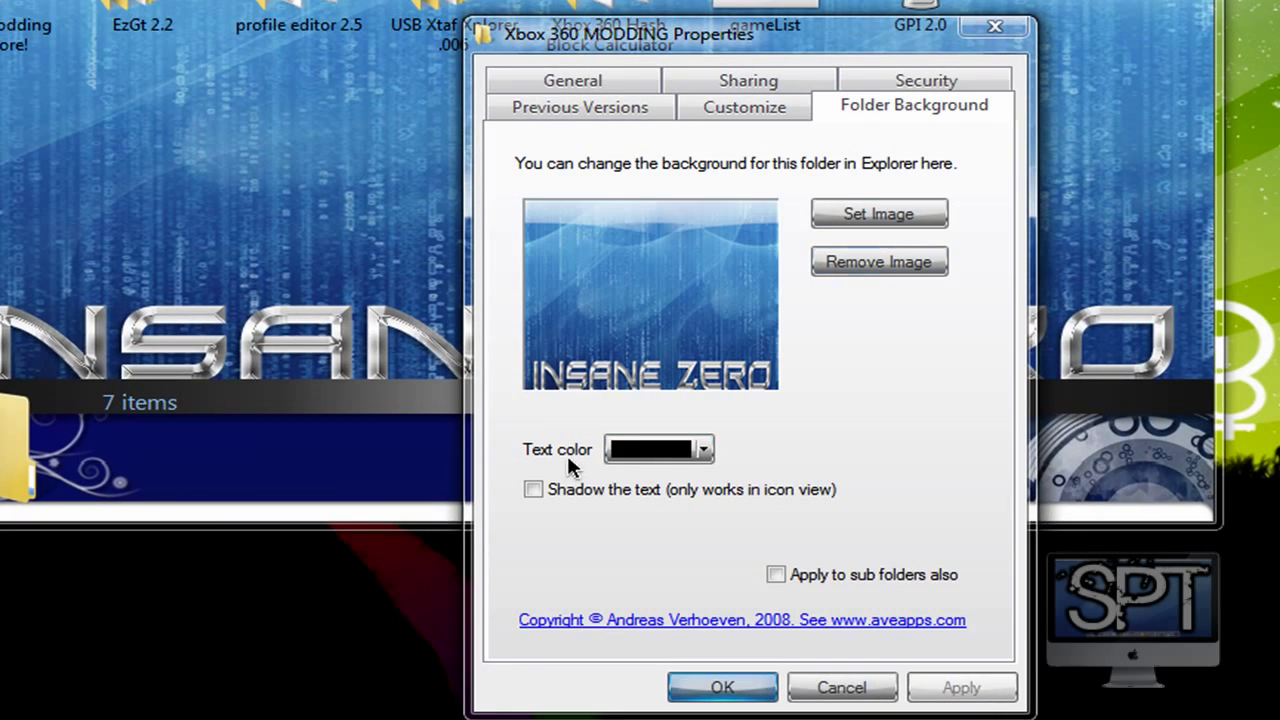
pyautogui.click(676, 452)
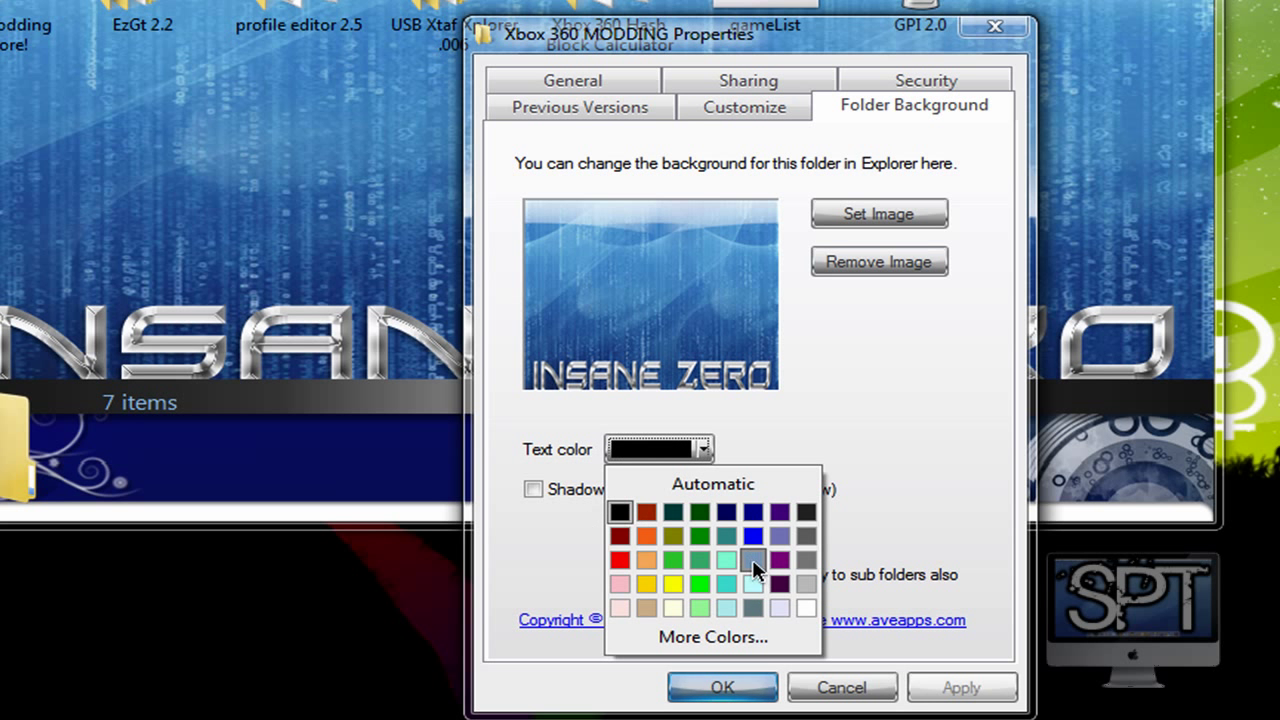
pyautogui.click(808, 607)
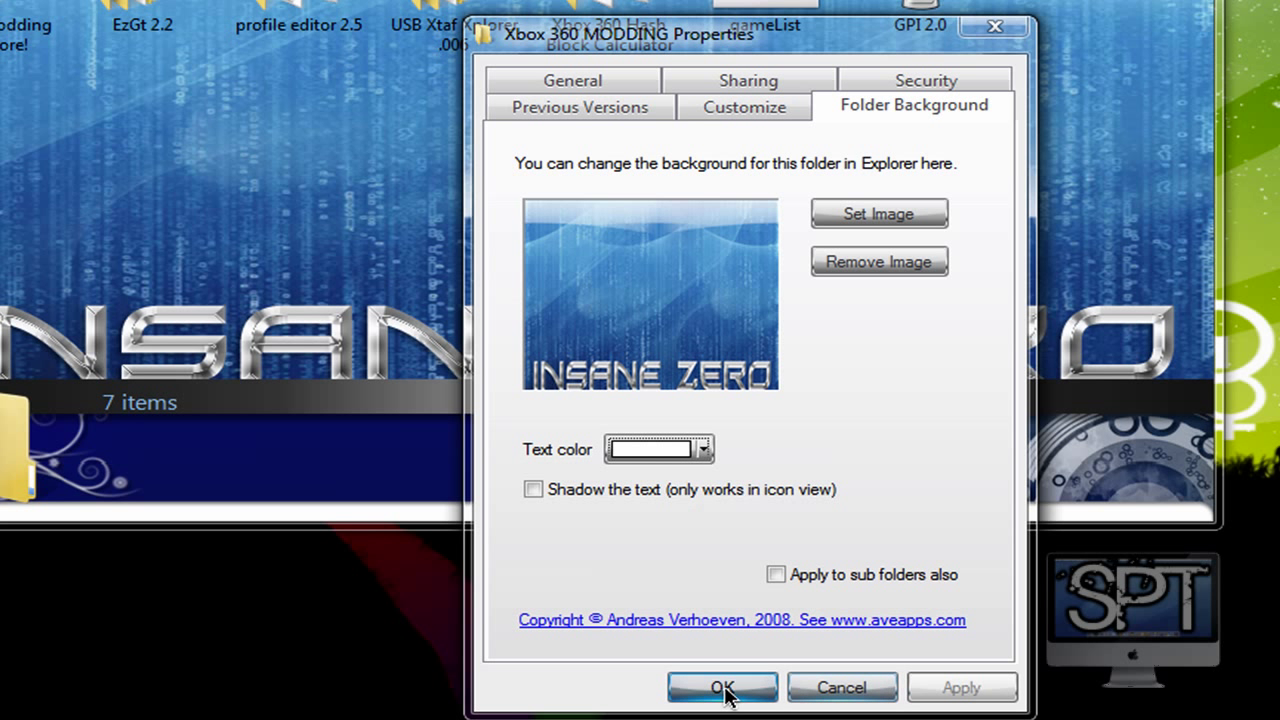
# Enable text shadowing and applying the background to sub folders, and apply the folder background settings
pyautogui.click(775, 575)
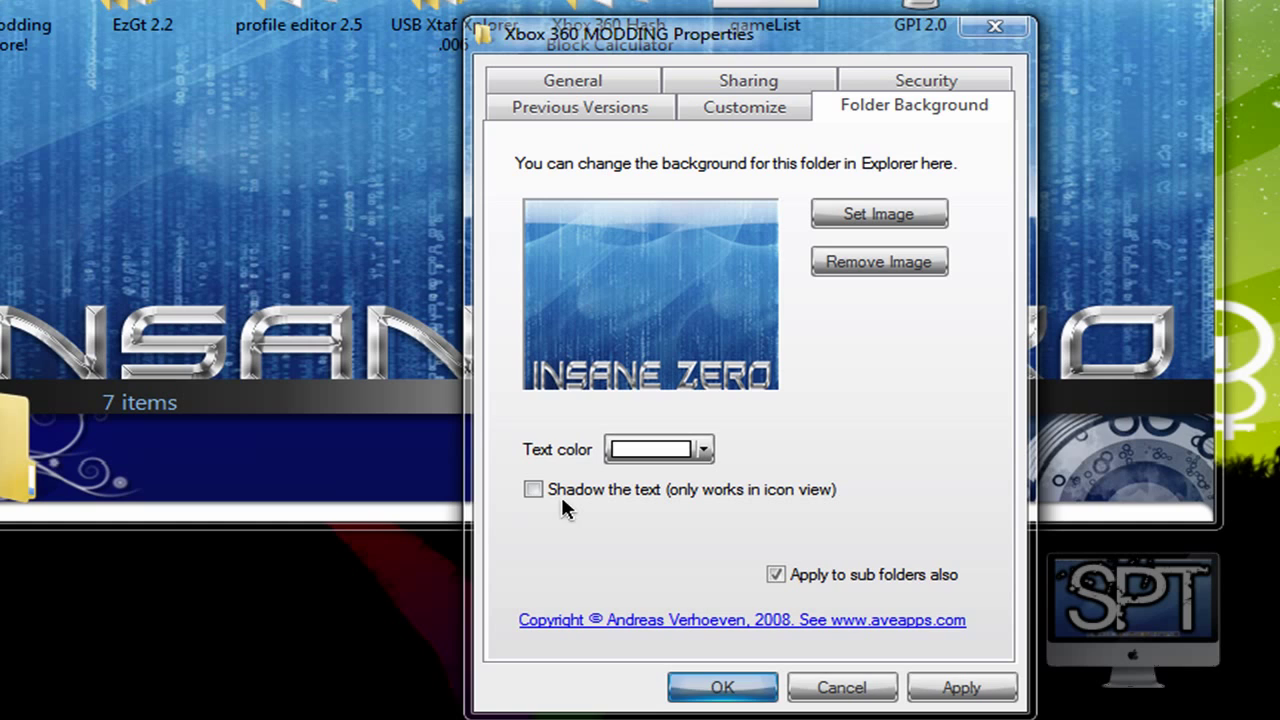
pyautogui.click(533, 489)
pyautogui.click(963, 687)
pyautogui.click(722, 688)
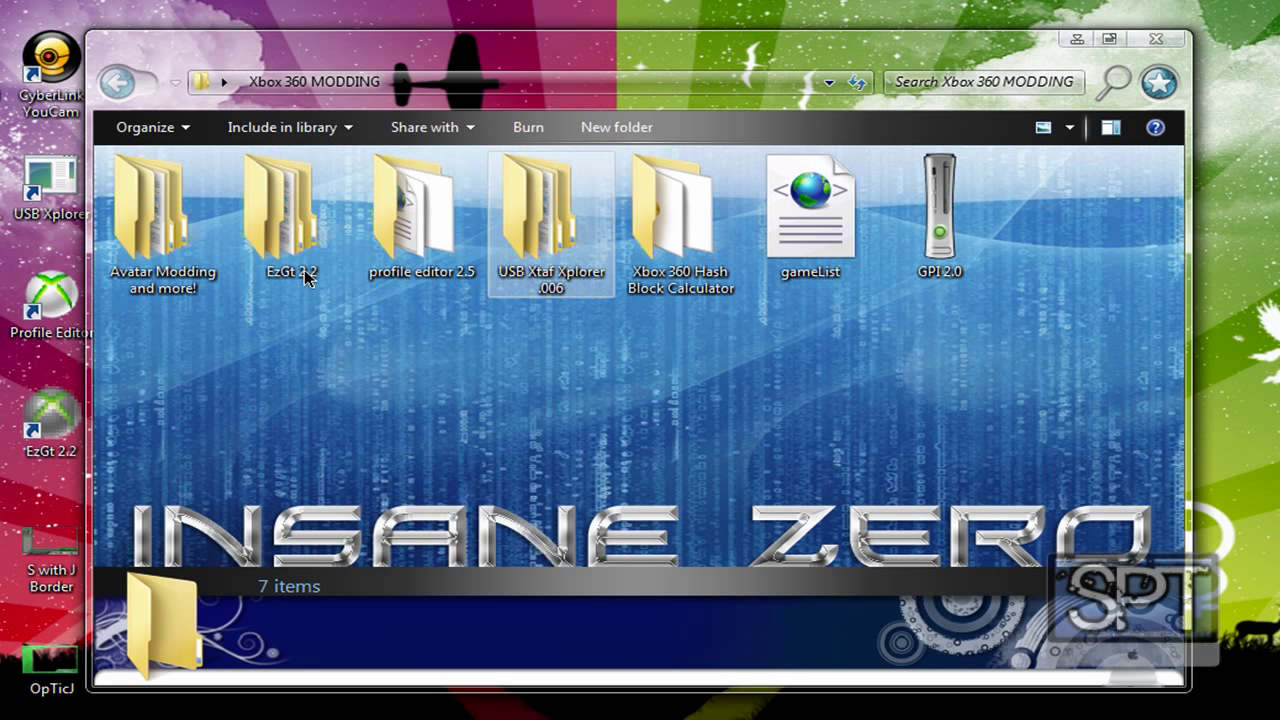
# Select all items in the Xbox 360 MODDING folder to check their label text, clear the selection and close the folder
pyautogui.click(186, 210)
pyautogui.click(362, 405)
pyautogui.moveTo(1080, 380); pyautogui.dragTo(88, 222)
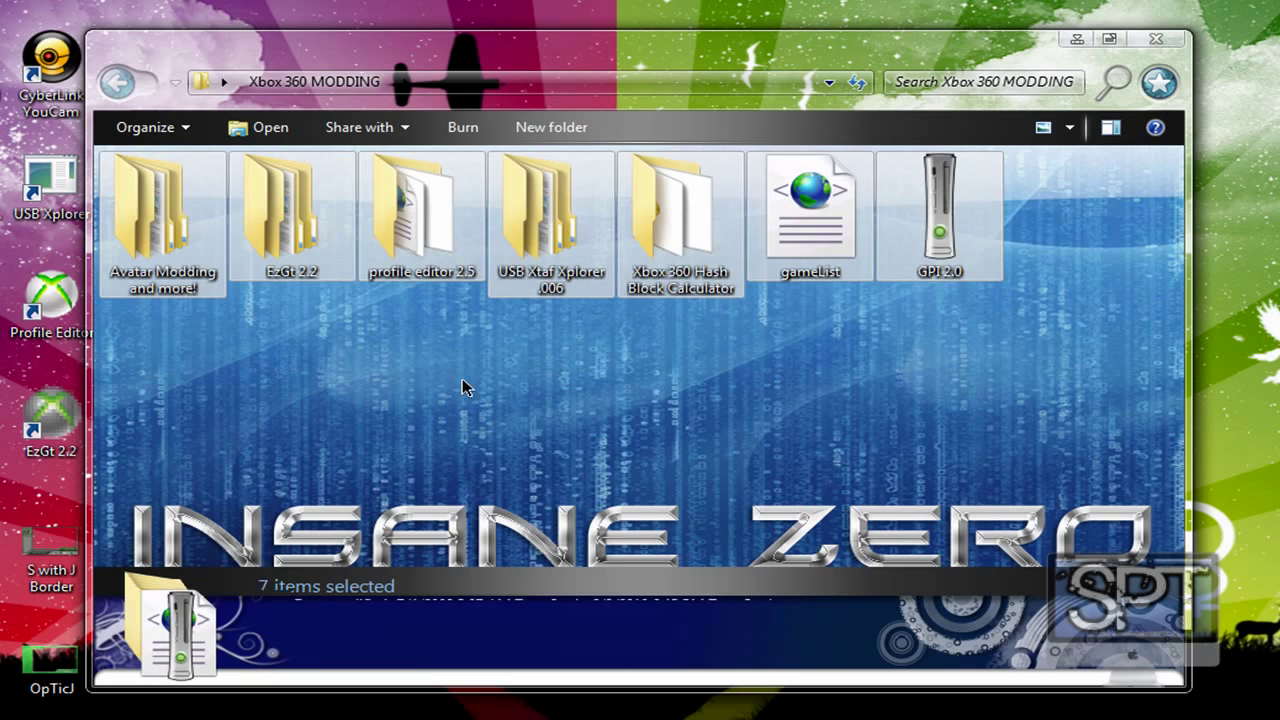
pyautogui.click(466, 386)
pyautogui.click(1156, 38)
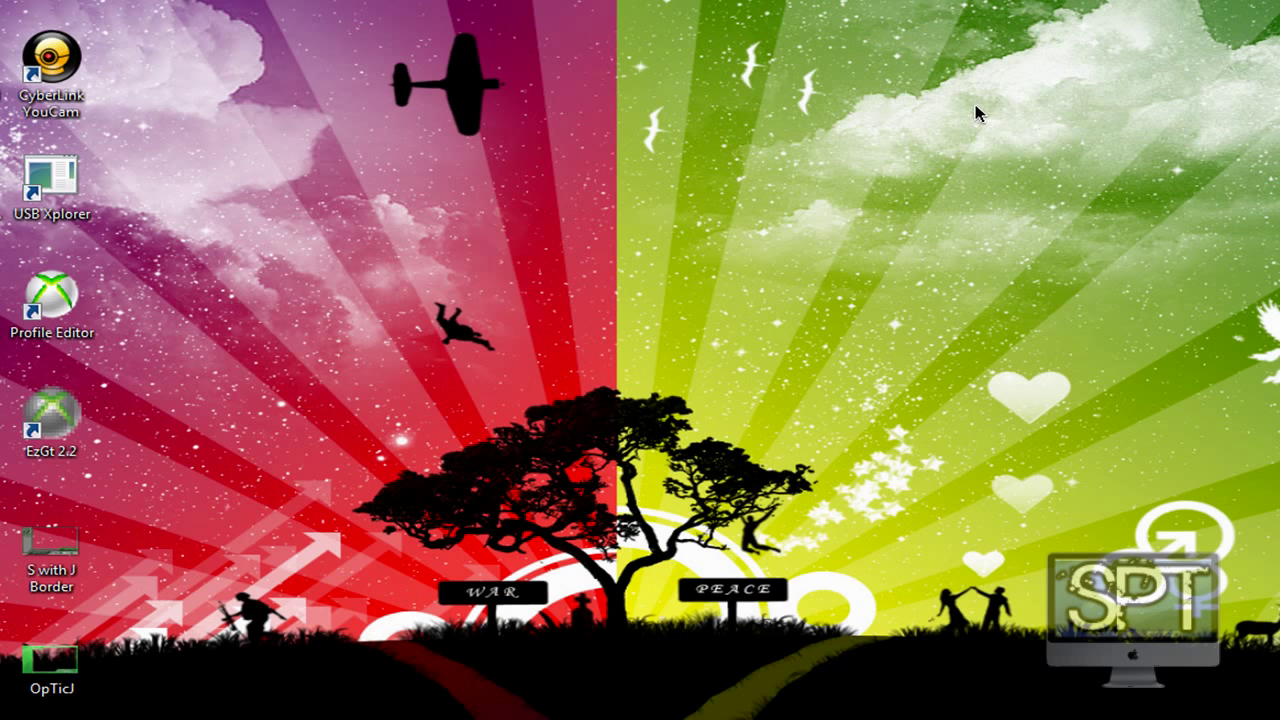